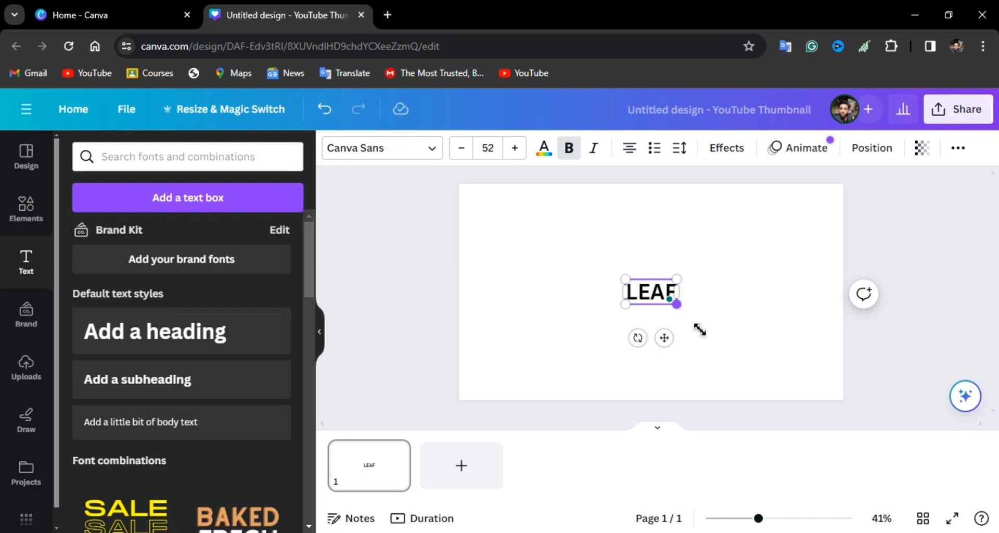
Enlarge the LEAF text to about size 274 and change its font to 210 수퍼사이즈 Black Box.
{"action": "left_click_drag", "start_coordinate": [699, 329], "coordinate": [778, 380]}
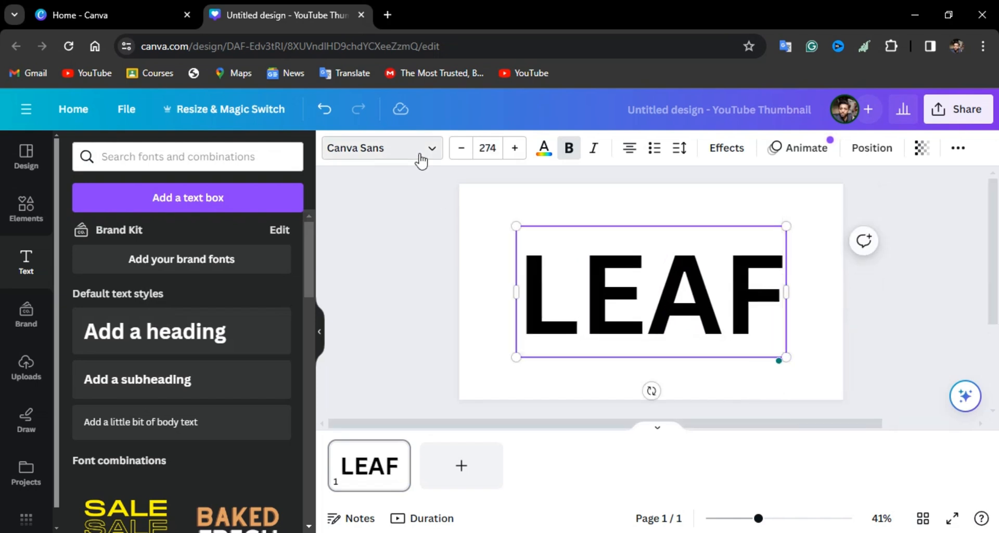
{"action": "left_click", "coordinate": [401, 155]}
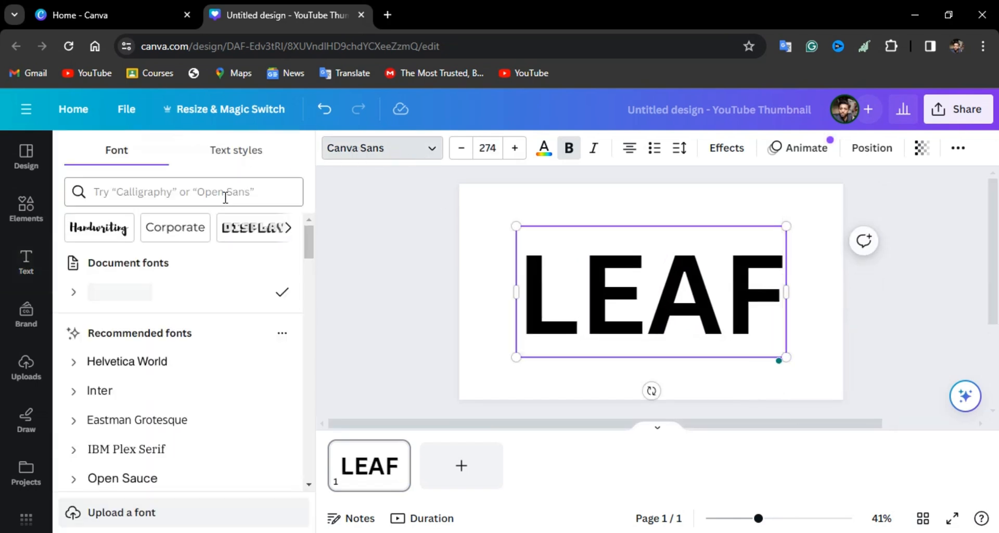
{"action": "type", "text": "210"}
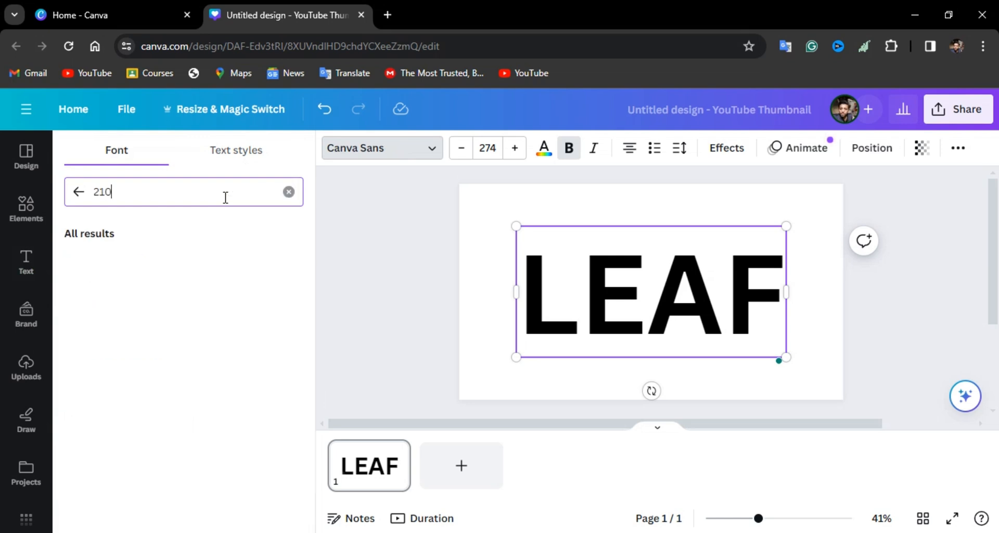
{"action": "scroll", "coordinate": [254, 238], "scroll_direction": "down", "scroll_amount": 3}
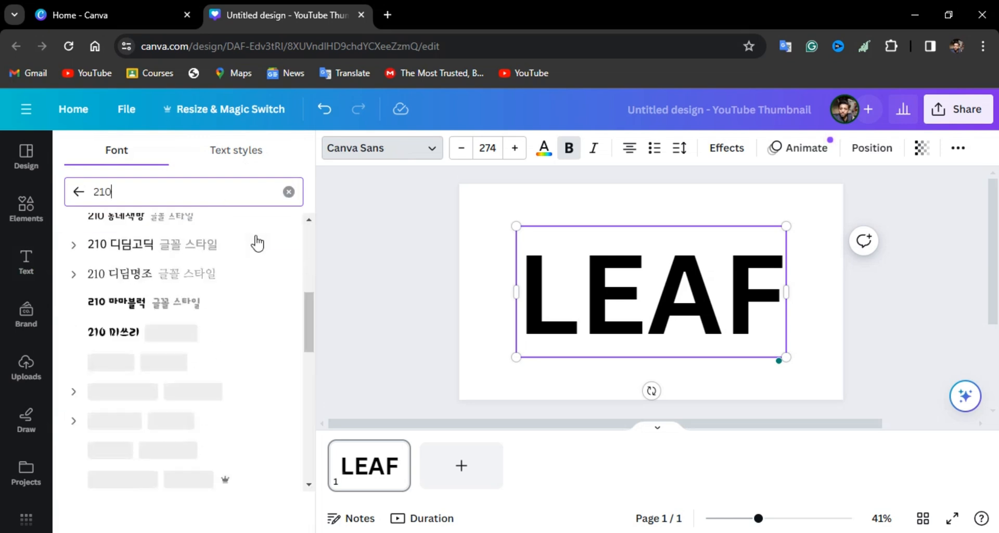
{"action": "scroll", "coordinate": [257, 243], "scroll_direction": "down", "scroll_amount": 5}
{"action": "scroll", "coordinate": [257, 242], "scroll_direction": "down", "scroll_amount": 5}
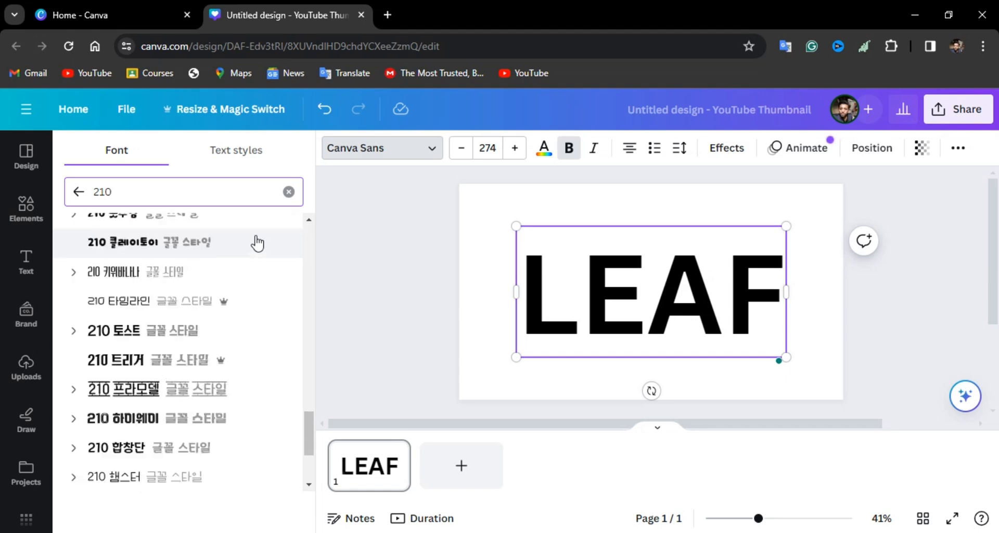
{"action": "scroll", "coordinate": [257, 243], "scroll_direction": "up", "scroll_amount": 7}
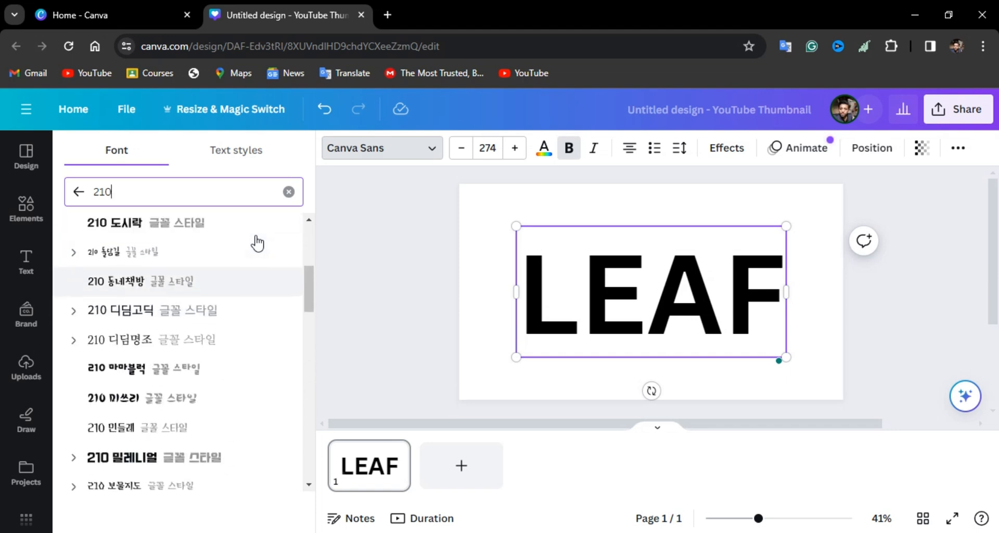
{"action": "scroll", "coordinate": [257, 243], "scroll_direction": "down", "scroll_amount": 12}
{"action": "scroll", "coordinate": [257, 243], "scroll_direction": "down", "scroll_amount": 5}
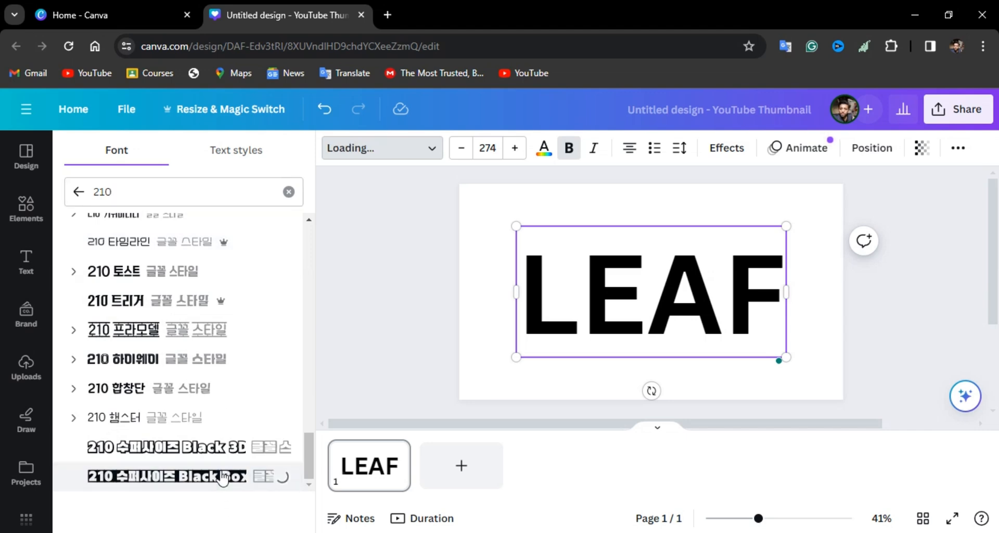
{"action": "left_click", "coordinate": [474, 201]}
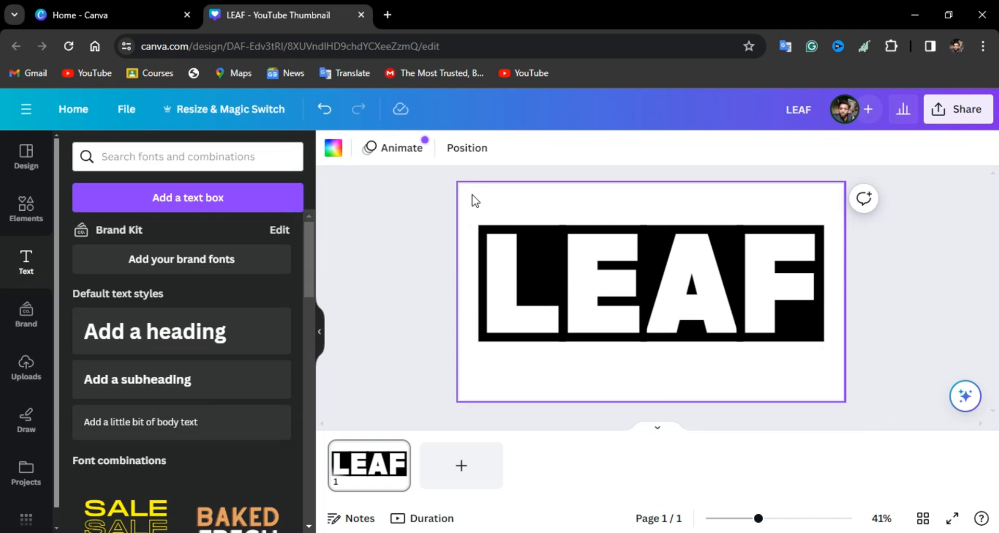
Change the LEAF text color to white (#ffffff).
{"action": "left_click", "coordinate": [530, 279]}
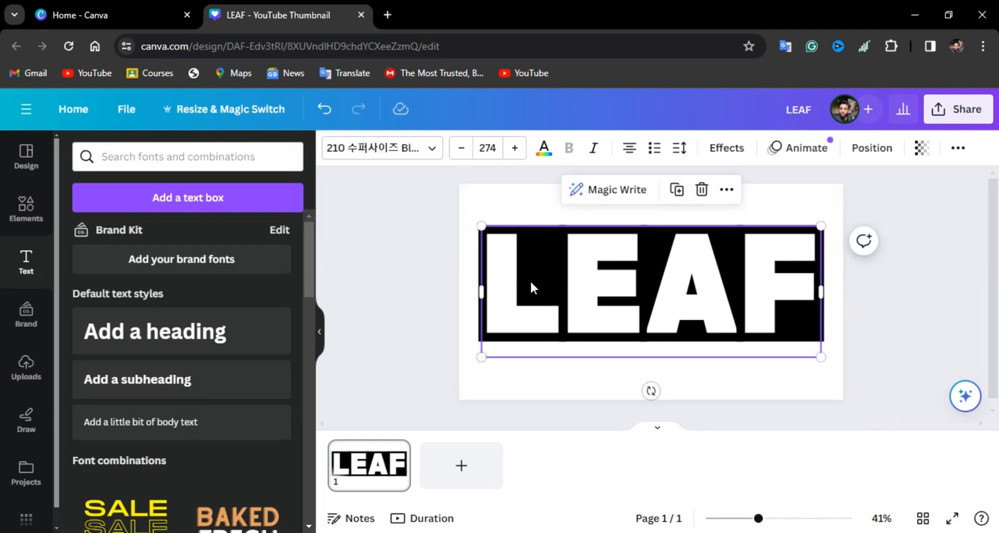
{"action": "left_click", "coordinate": [545, 151]}
{"action": "left_click", "coordinate": [168, 240]}
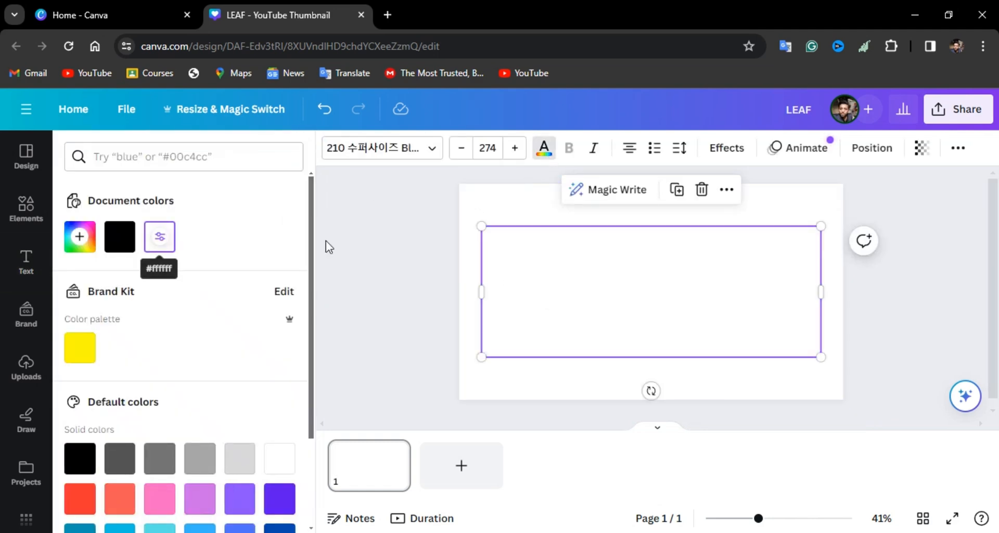
Set the page background color to solid black.
{"action": "left_click", "coordinate": [498, 208]}
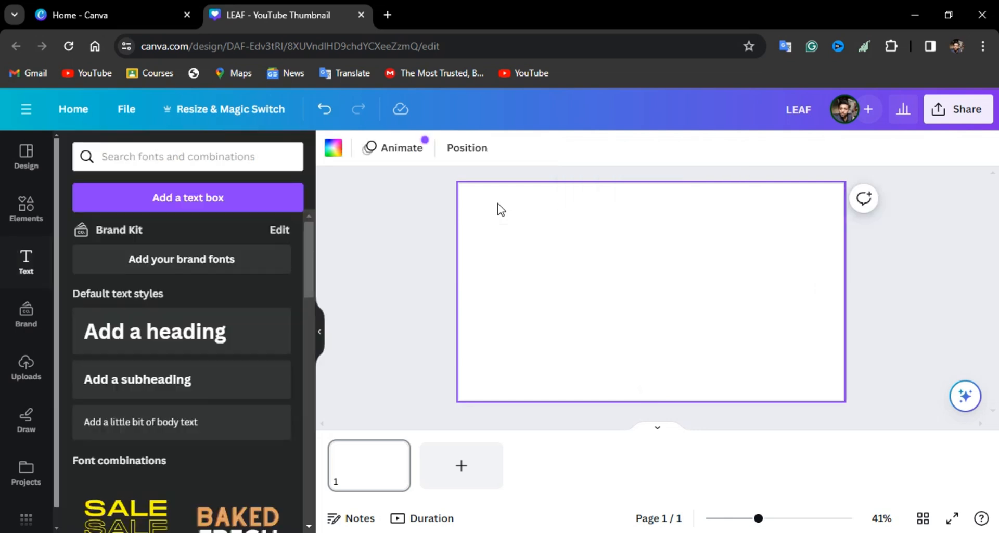
{"action": "left_click", "coordinate": [333, 150]}
{"action": "left_click", "coordinate": [85, 457]}
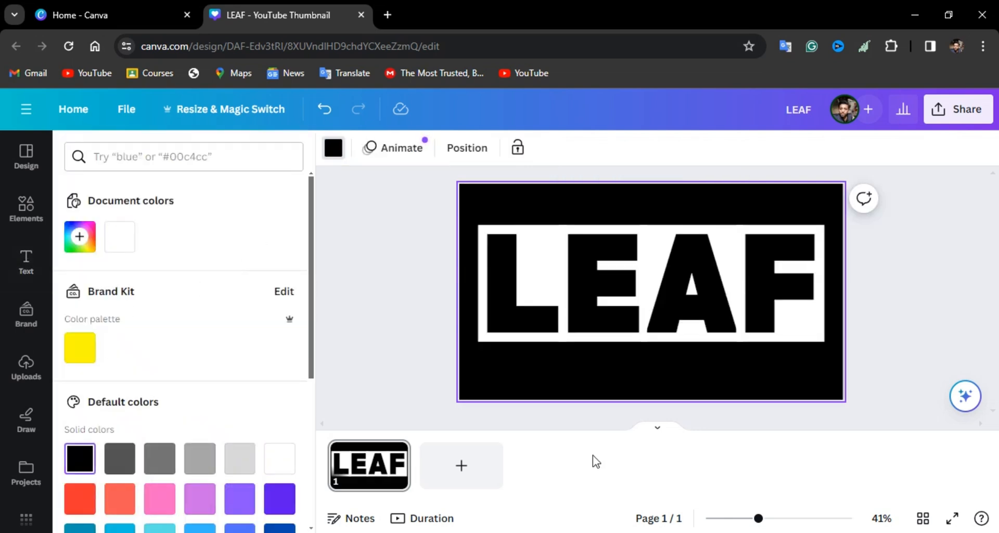
Scale the LEAF text down to about size 257 and center it on the page.
{"action": "left_click", "coordinate": [612, 340]}
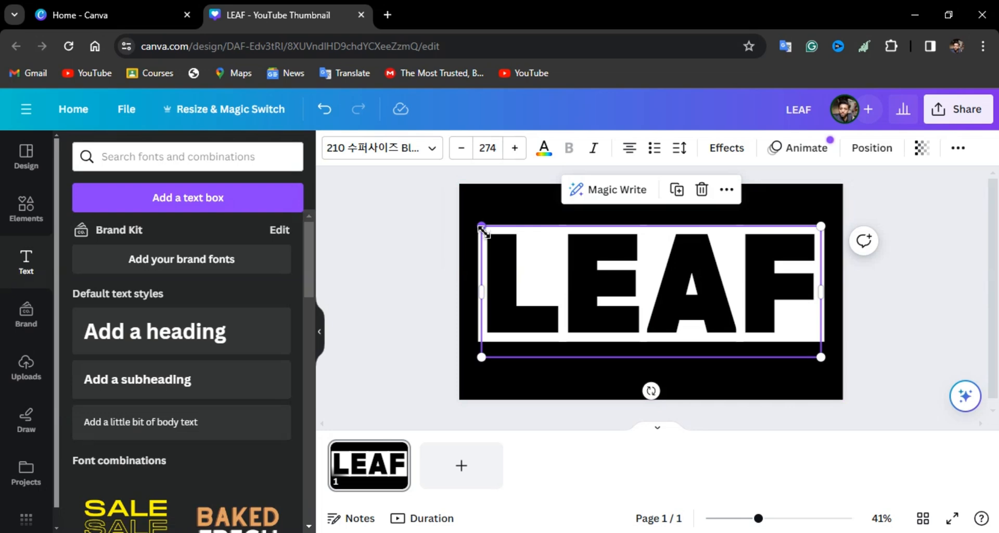
{"action": "left_click_drag", "start_coordinate": [483, 229], "coordinate": [500, 235]}
{"action": "left_click_drag", "start_coordinate": [605, 270], "coordinate": [631, 288]}
{"action": "left_click", "coordinate": [420, 227]}
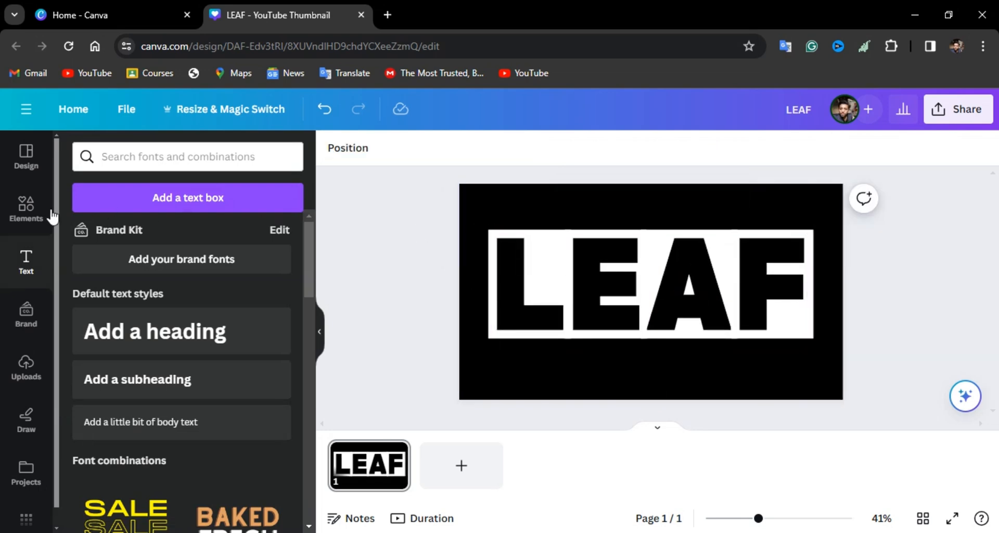
Search the element photos for "leaves" and place the dark green foliage photo behind the LEAF text.
{"action": "left_click", "coordinate": [37, 216]}
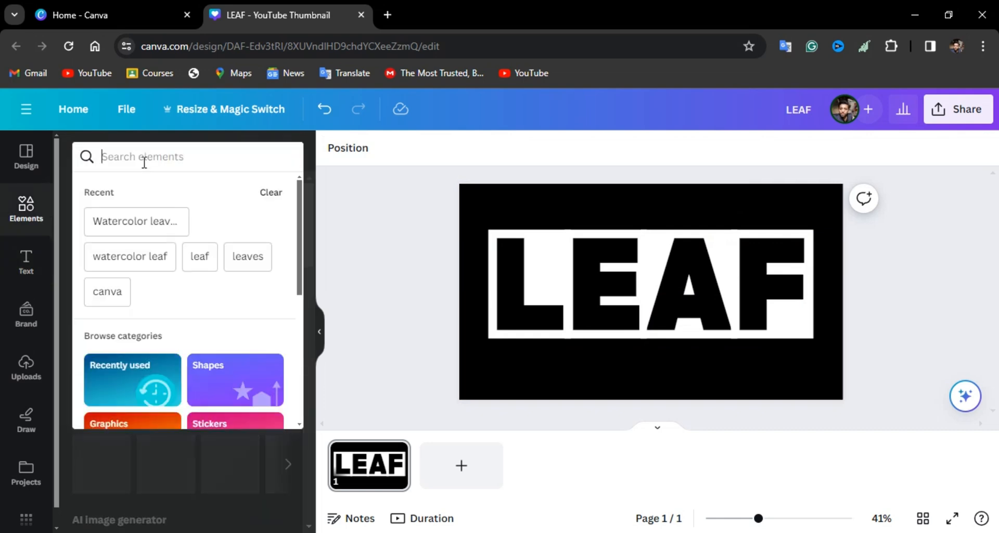
{"action": "left_click", "coordinate": [167, 156]}
{"action": "type", "text": "leaves"}
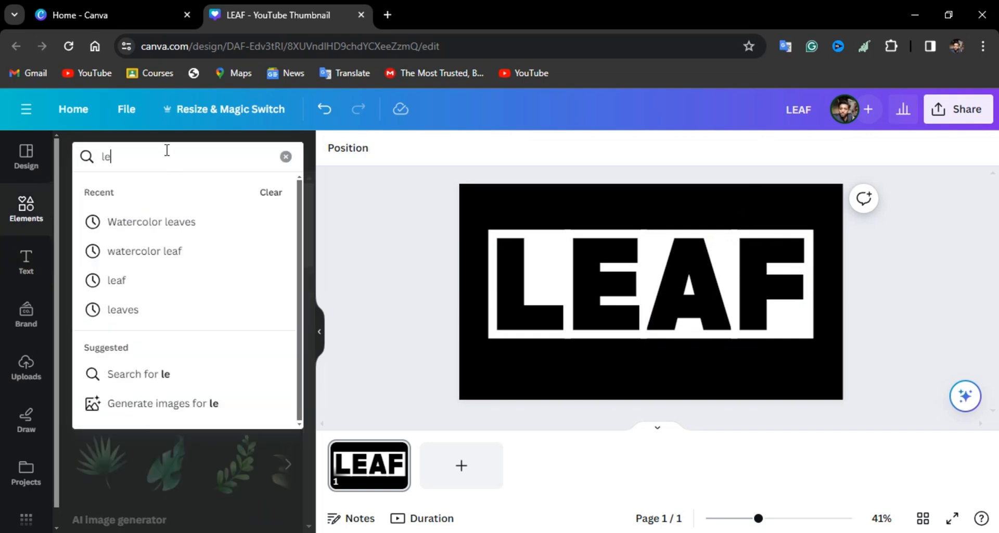
{"action": "key", "text": "Return"}
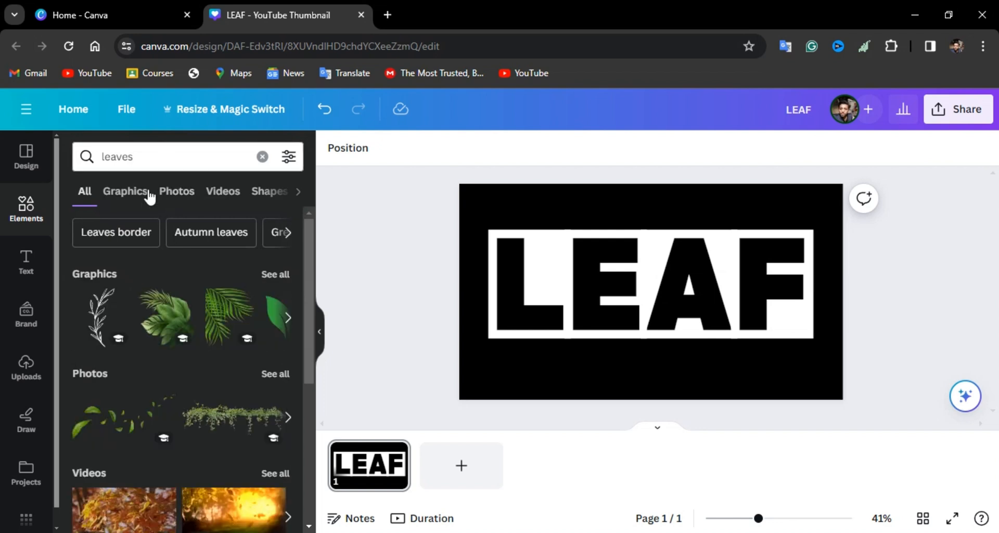
{"action": "left_click", "coordinate": [175, 194]}
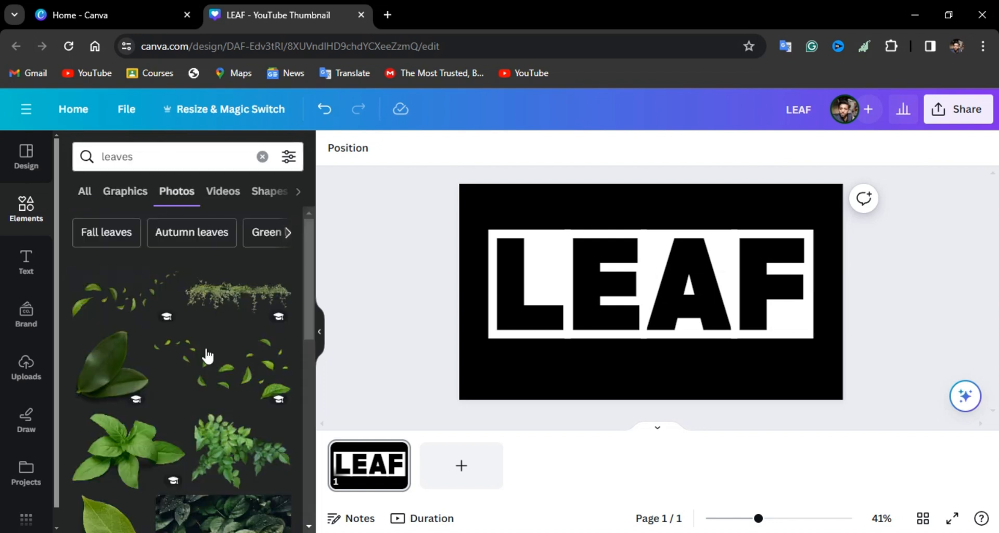
{"action": "scroll", "coordinate": [243, 494], "scroll_direction": "down", "scroll_amount": 3}
{"action": "left_click_drag", "start_coordinate": [232, 448], "coordinate": [551, 346]}
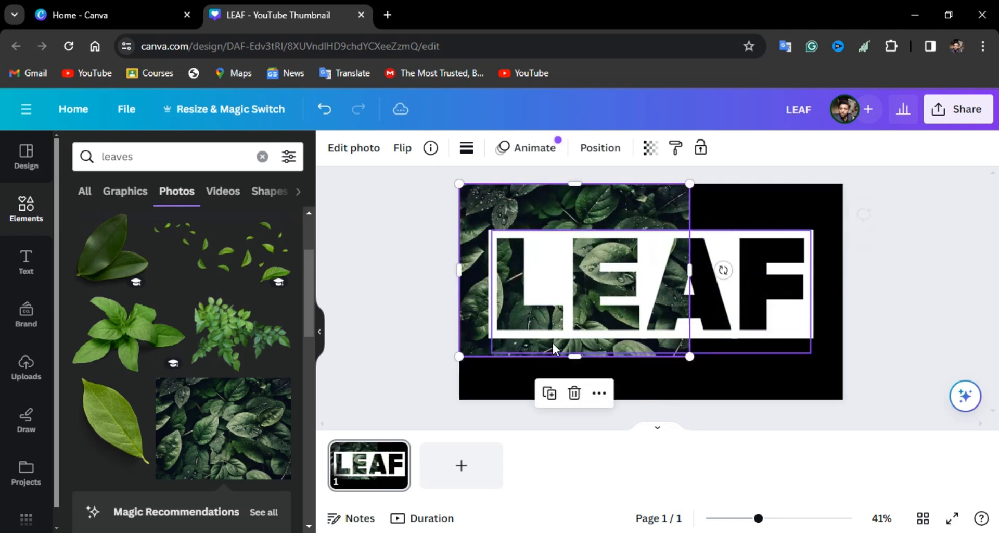
Enlarge the foliage photo to cover the whole page and shift it upward behind the LEAF text.
{"action": "left_click_drag", "start_coordinate": [690, 357], "coordinate": [883, 437]}
{"action": "left_click", "coordinate": [754, 342]}
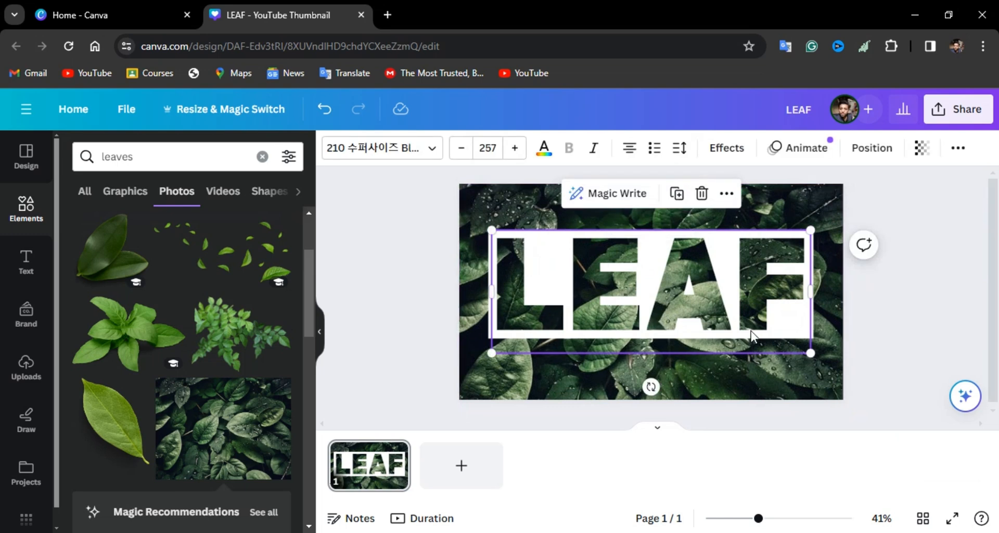
{"action": "left_click", "coordinate": [808, 186]}
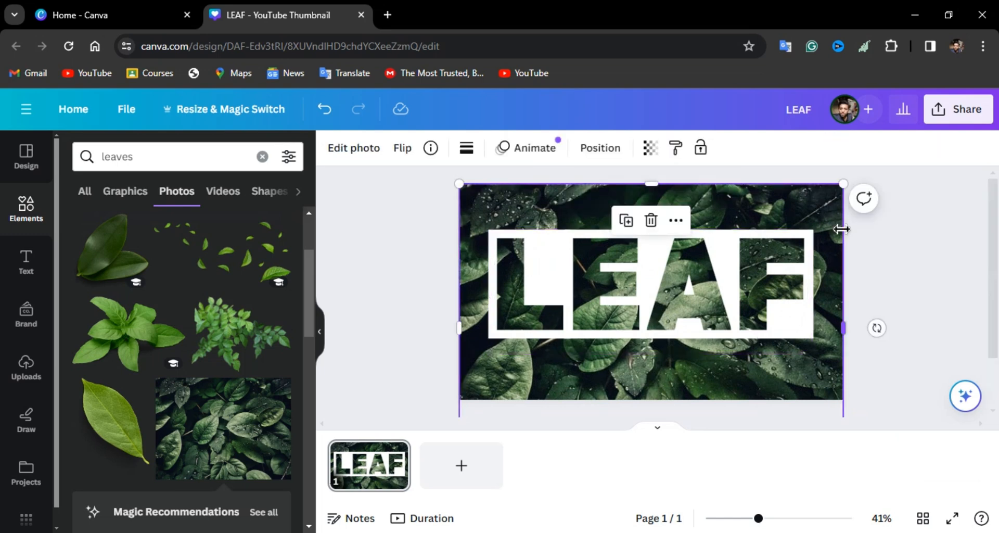
{"action": "left_click_drag", "start_coordinate": [843, 183], "coordinate": [829, 190]}
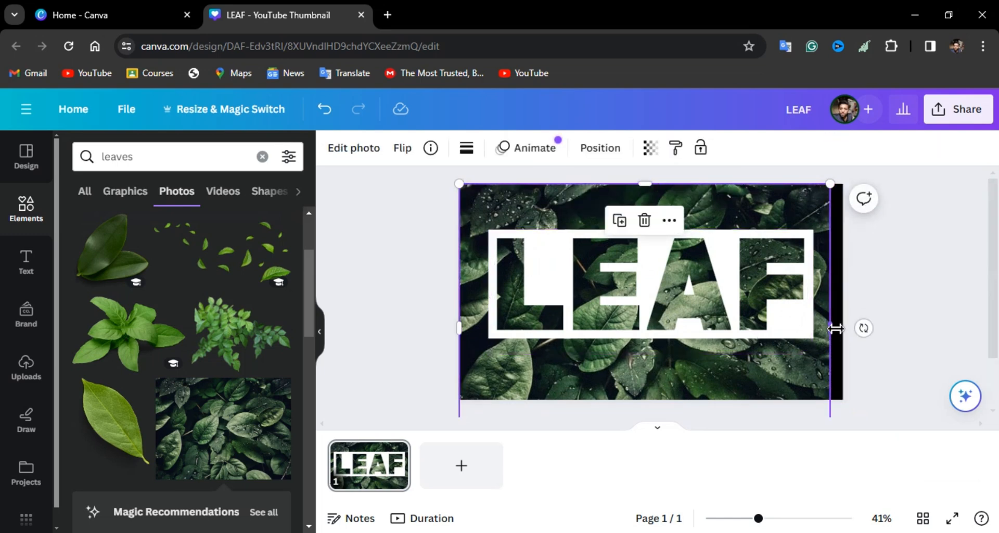
{"action": "left_click_drag", "start_coordinate": [833, 327], "coordinate": [852, 328]}
{"action": "left_click_drag", "start_coordinate": [745, 205], "coordinate": [743, 172]}
{"action": "left_click", "coordinate": [908, 331]}
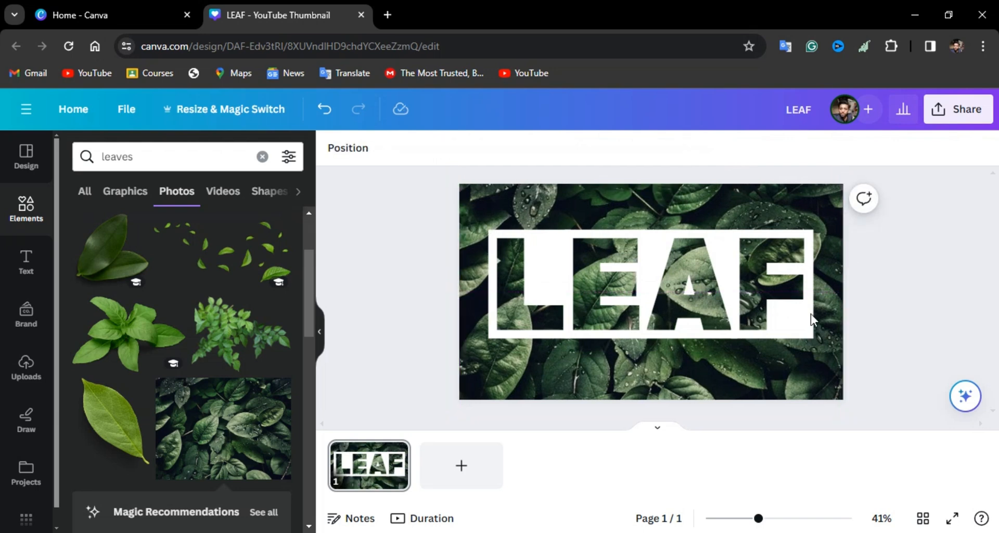
Add a square shape and stretch it into a full-width band covering the photo above the LEAF text.
{"action": "left_click", "coordinate": [22, 231]}
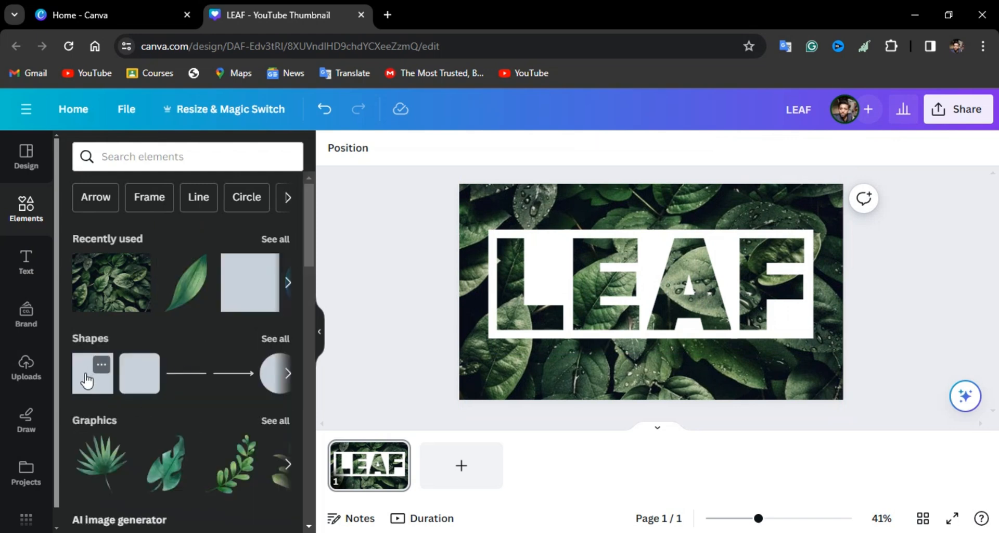
{"action": "left_click", "coordinate": [87, 382]}
{"action": "left_click_drag", "start_coordinate": [665, 302], "coordinate": [845, 215]}
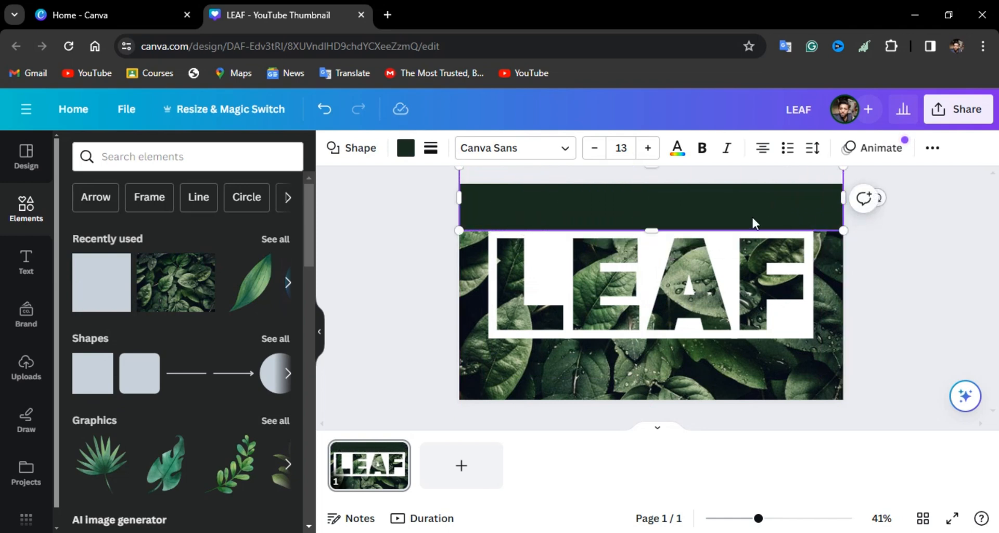
{"action": "left_click", "coordinate": [339, 218]}
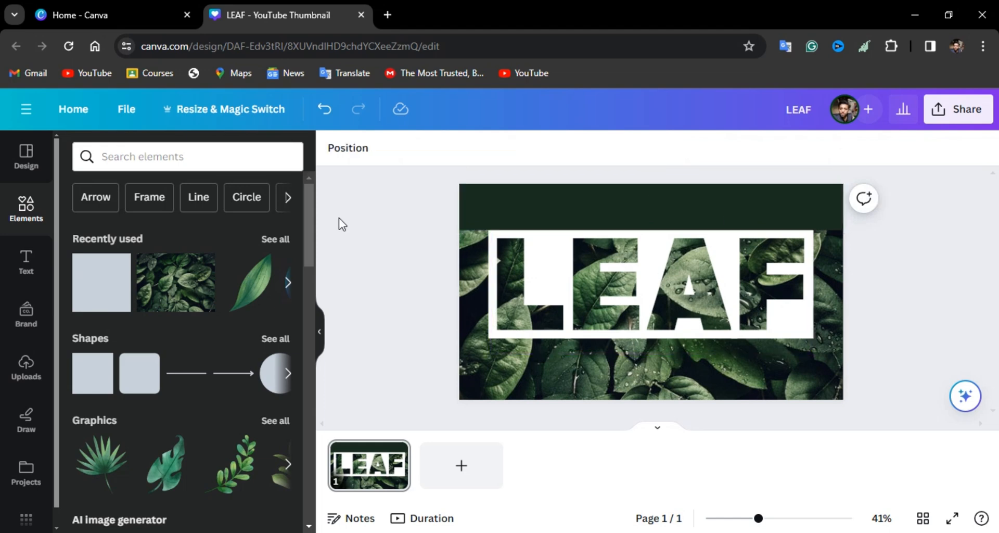
Change the fill color of the band above the LEAF text to white.
{"action": "left_click", "coordinate": [619, 207]}
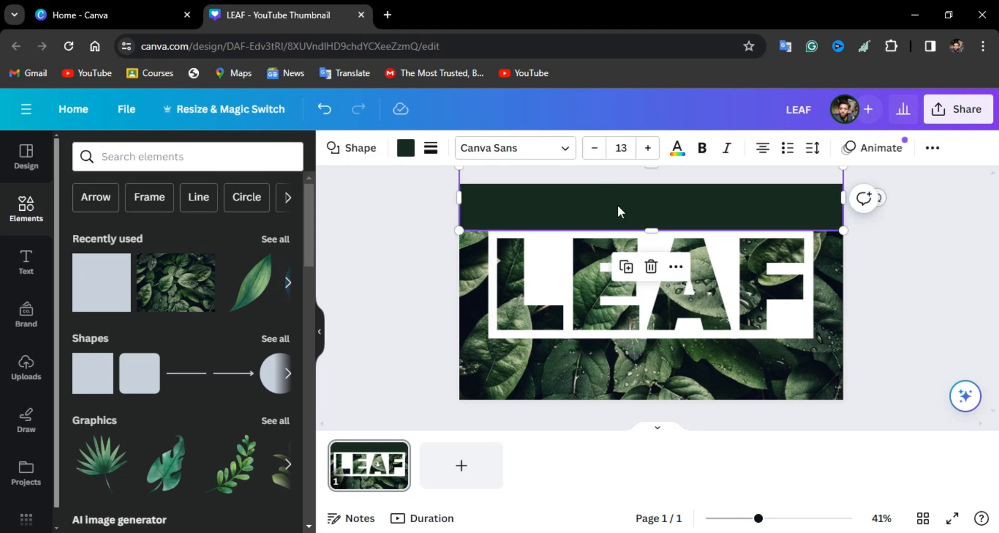
{"action": "left_click", "coordinate": [404, 150]}
{"action": "left_click", "coordinate": [242, 239]}
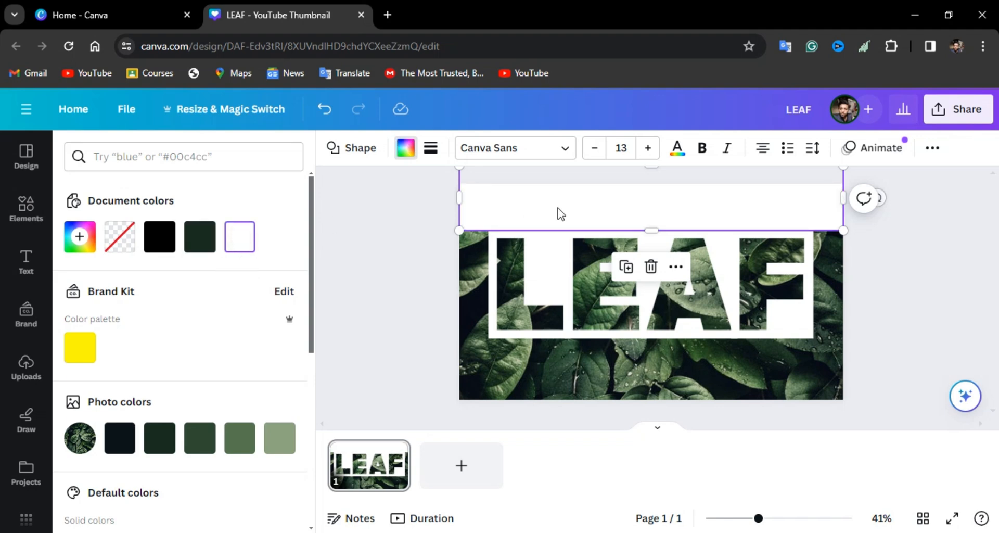
{"action": "left_click", "coordinate": [364, 249]}
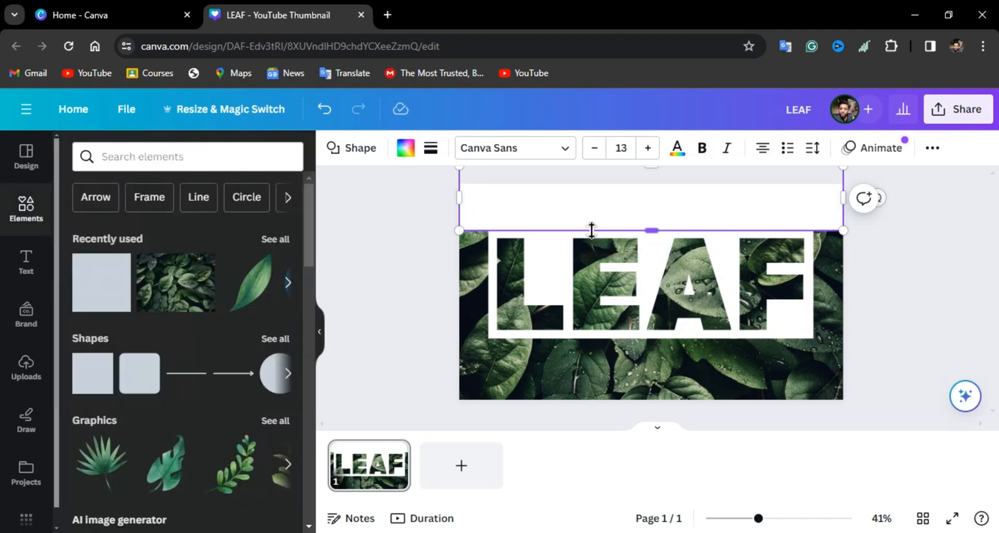
Duplicate the white band and place the copy over the photo below the LEAF text.
{"action": "scroll", "coordinate": [592, 230], "scroll_direction": "down", "scroll_amount": 2}
{"action": "left_click", "coordinate": [872, 249]}
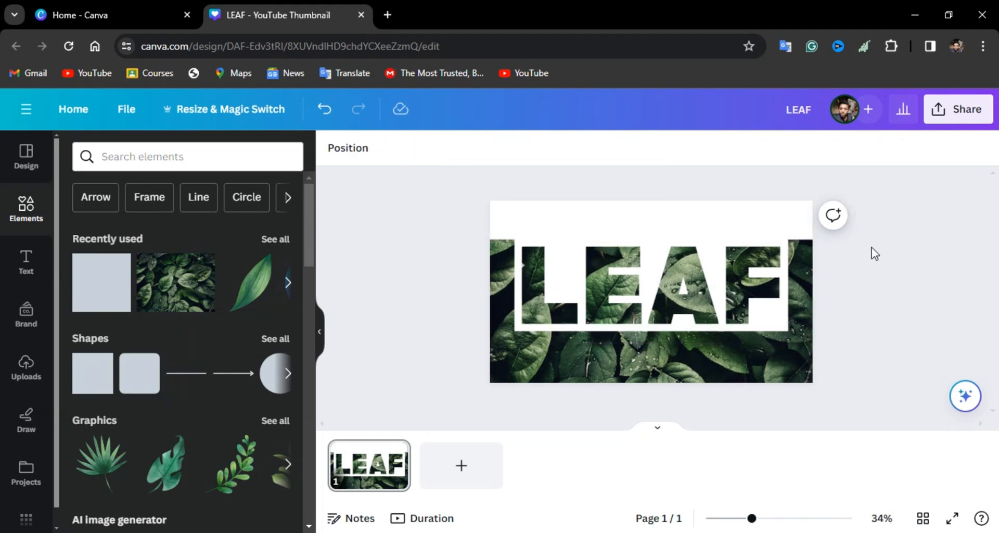
{"action": "left_click", "coordinate": [765, 214]}
{"action": "left_click", "coordinate": [626, 281]}
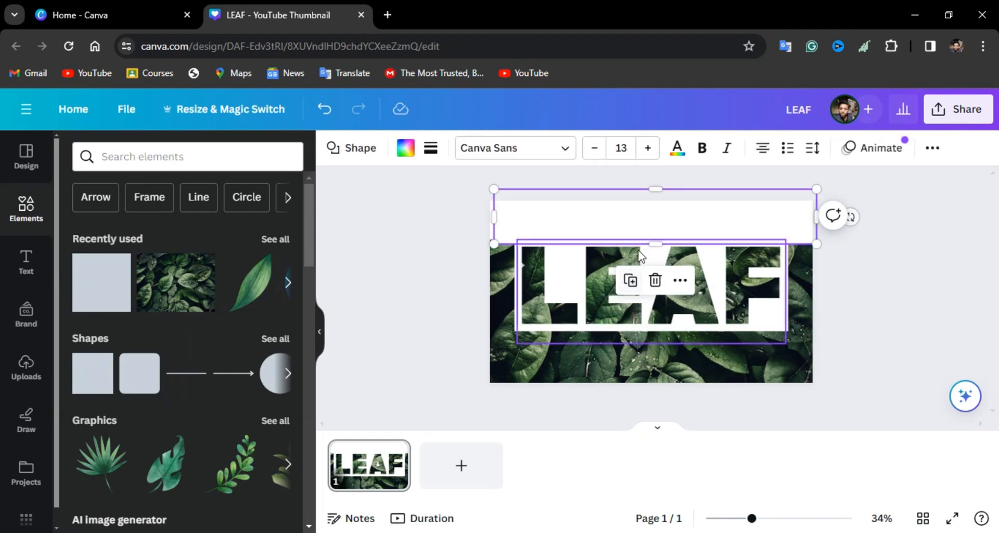
{"action": "left_click_drag", "start_coordinate": [642, 279], "coordinate": [732, 250]}
Cover the exposed photo on both sides of the LEAF text with smaller copies of the white shape.
{"action": "left_click", "coordinate": [626, 295]}
{"action": "left_click_drag", "start_coordinate": [528, 251], "coordinate": [790, 261]}
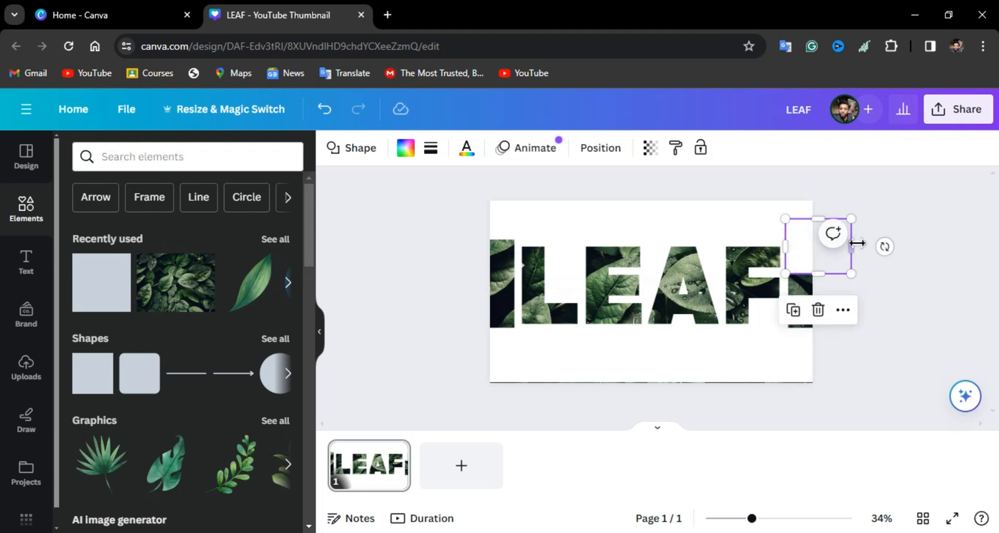
{"action": "left_click_drag", "start_coordinate": [852, 246], "coordinate": [495, 313]}
Extend the white band below the LEAF text past the page's lower edge, to about 239 px high.
{"action": "left_click", "coordinate": [786, 374]}
{"action": "left_click", "coordinate": [576, 367]}
{"action": "left_click_drag", "start_coordinate": [611, 354], "coordinate": [611, 355]}
{"action": "left_click_drag", "start_coordinate": [658, 384], "coordinate": [654, 390]}
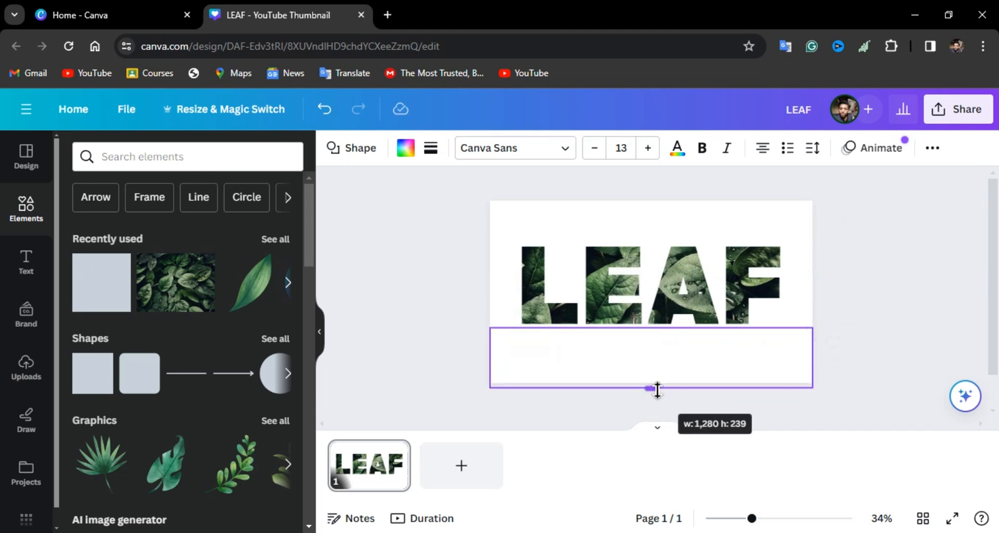
{"action": "left_click", "coordinate": [957, 360]}
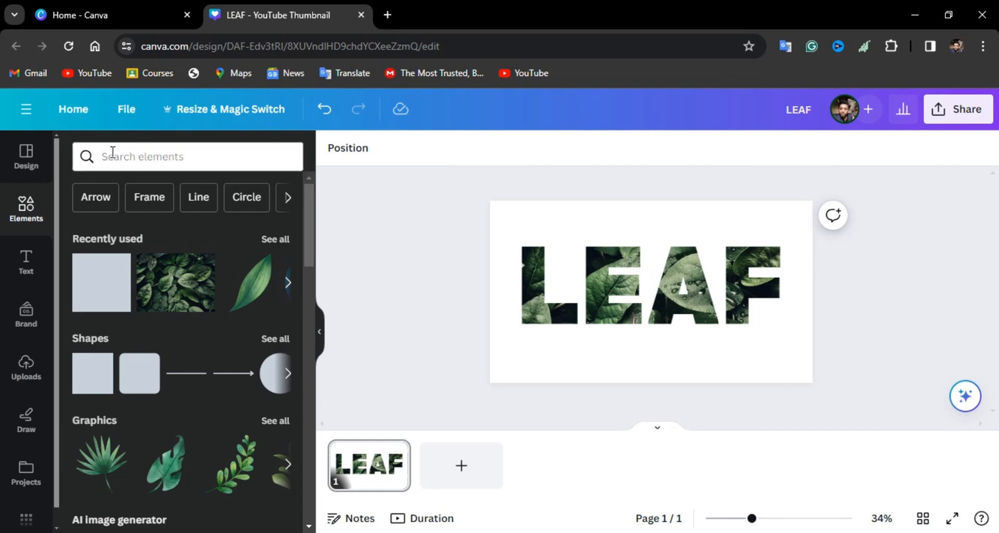
Search the elements for "Watercolor leaves" and narrow the results to graphics.
{"action": "left_click", "coordinate": [136, 159]}
{"action": "type", "text": "watercolor"}
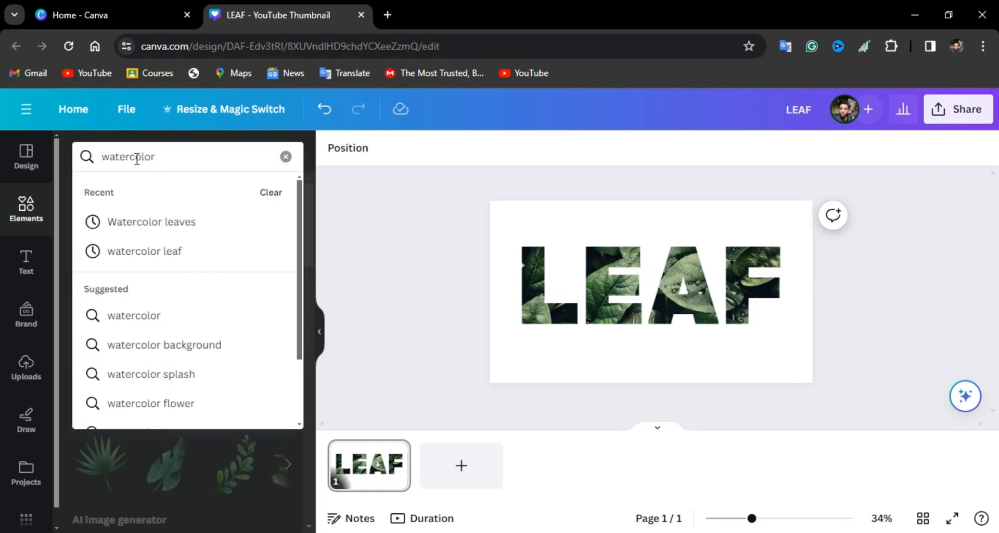
{"action": "left_click", "coordinate": [180, 222]}
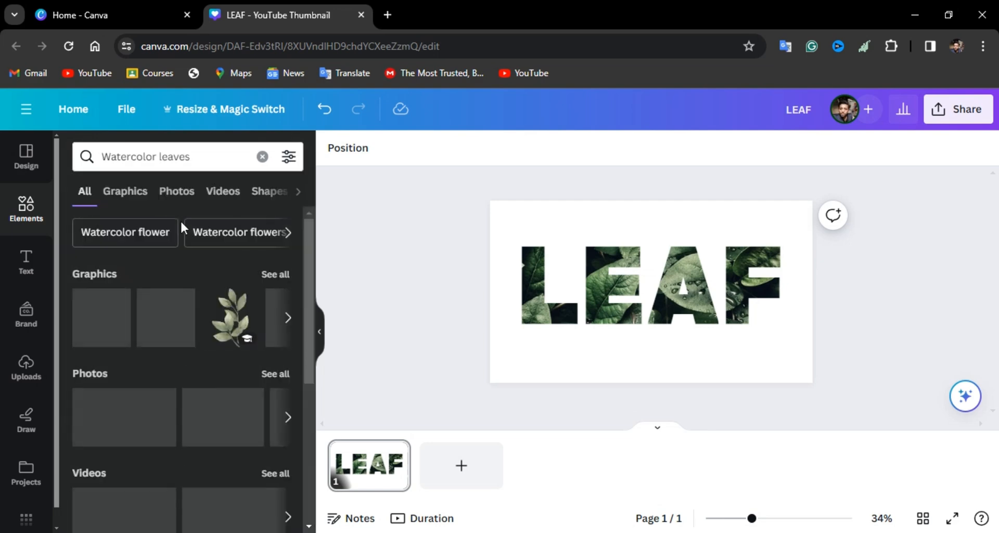
{"action": "scroll", "coordinate": [232, 376], "scroll_direction": "down", "scroll_amount": 2}
{"action": "scroll", "coordinate": [232, 377], "scroll_direction": "up", "scroll_amount": 2}
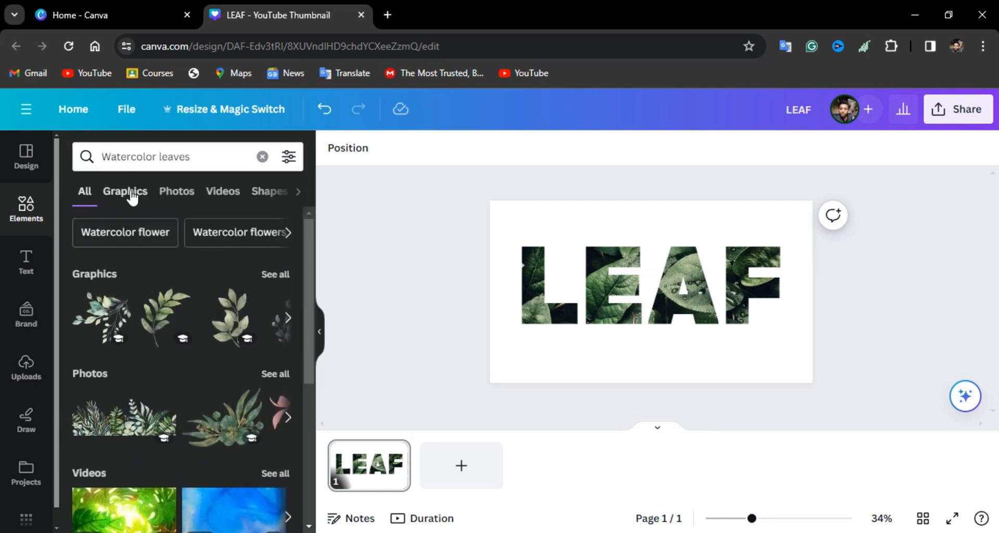
{"action": "left_click", "coordinate": [130, 195]}
Browse the watercolor leaf graphics for a suitable leaf, then clear the search.
{"action": "scroll", "coordinate": [241, 411], "scroll_direction": "down", "scroll_amount": 3}
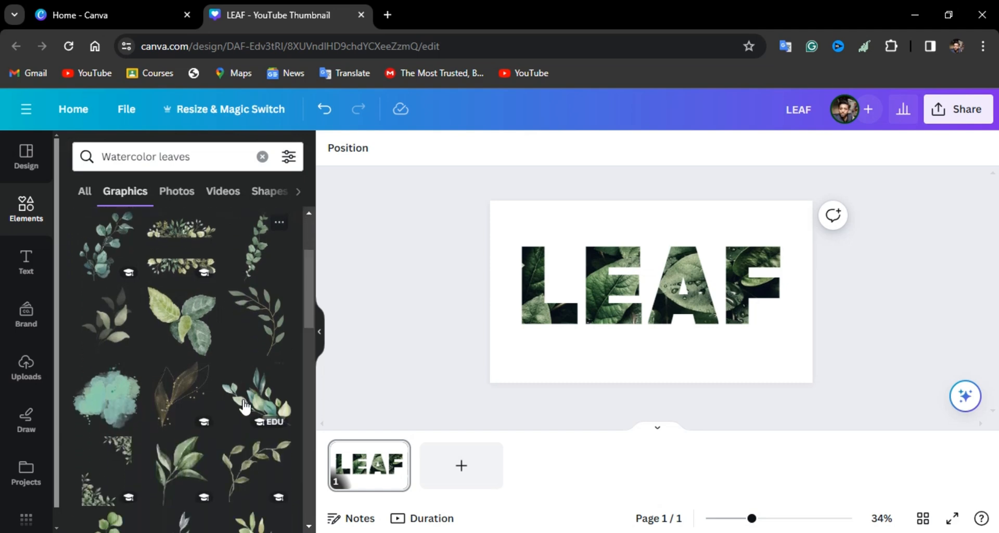
{"action": "scroll", "coordinate": [243, 407], "scroll_direction": "down", "scroll_amount": 5}
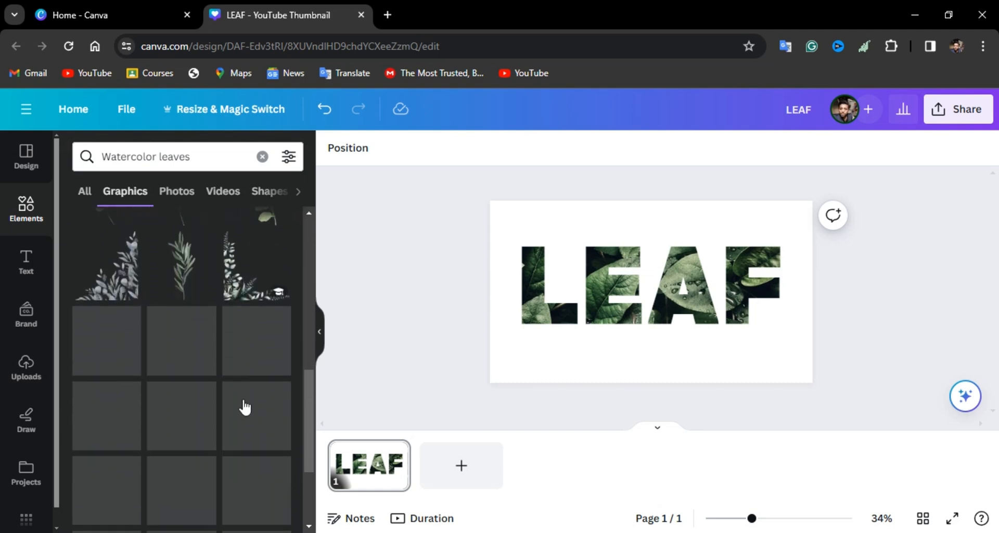
{"action": "scroll", "coordinate": [245, 407], "scroll_direction": "down", "scroll_amount": 5}
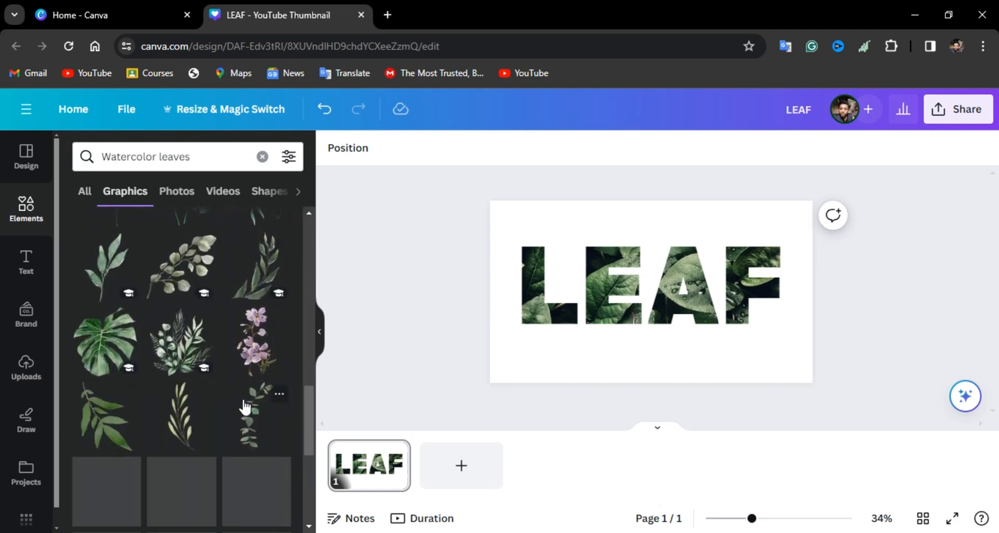
{"action": "scroll", "coordinate": [245, 407], "scroll_direction": "down", "scroll_amount": 5}
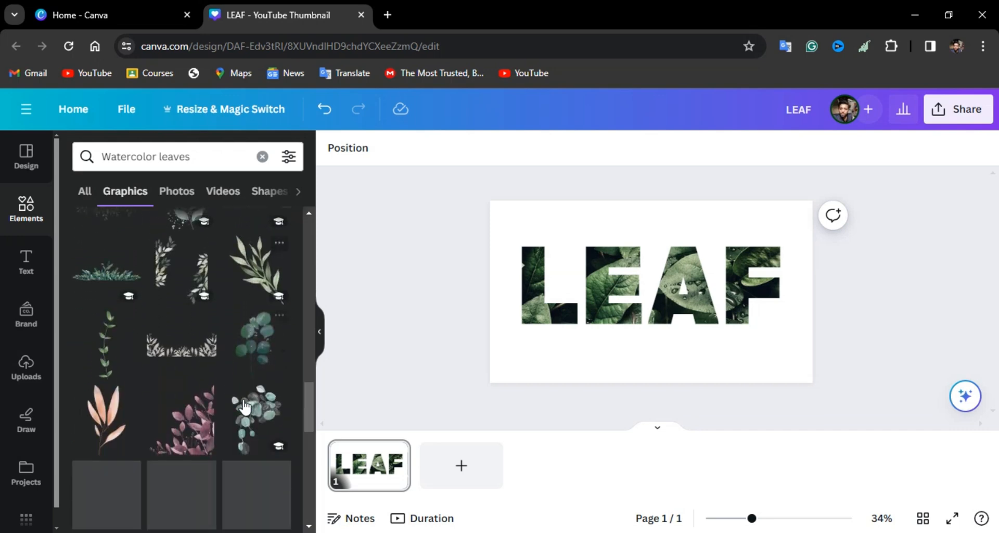
{"action": "scroll", "coordinate": [245, 407], "scroll_direction": "down", "scroll_amount": 5}
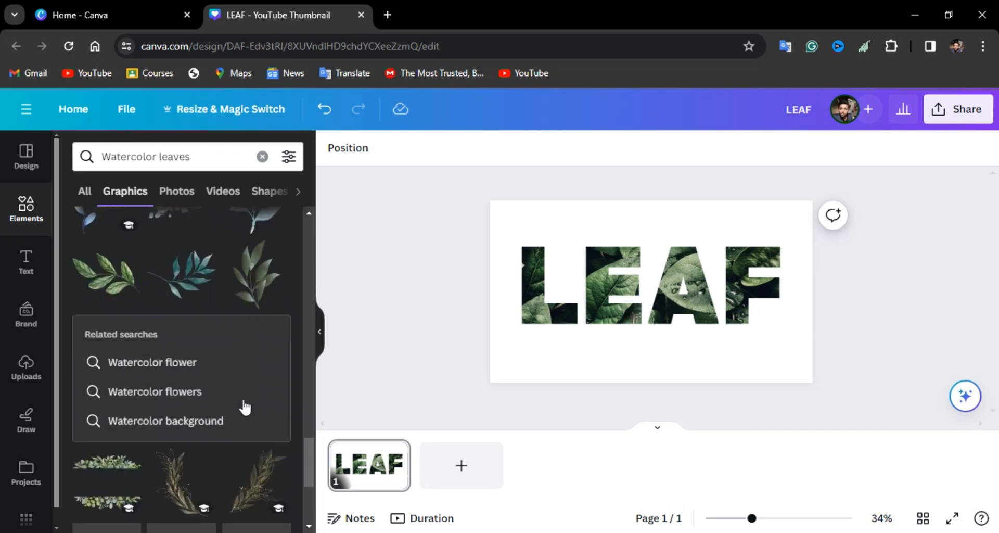
{"action": "scroll", "coordinate": [243, 398], "scroll_direction": "up", "scroll_amount": 15}
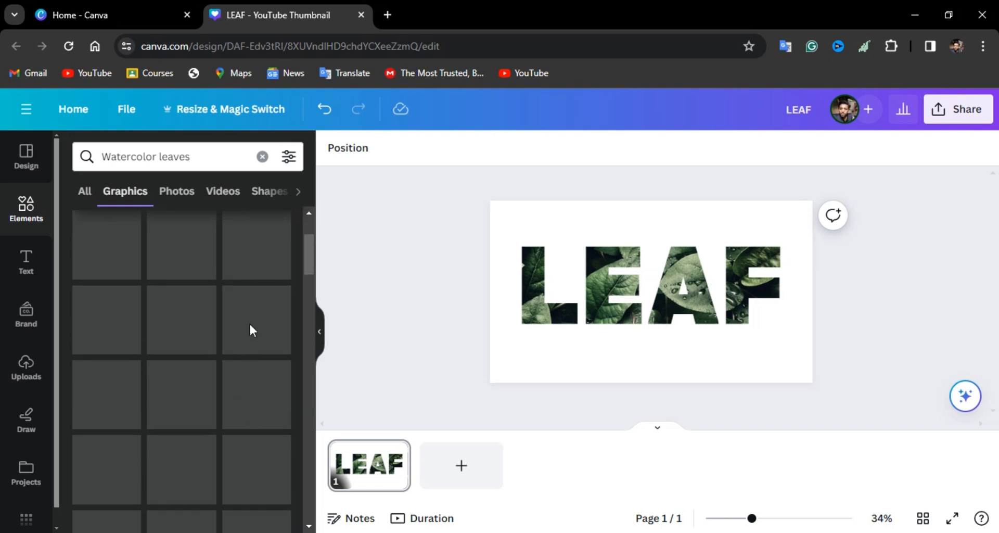
{"action": "left_click", "coordinate": [85, 192]}
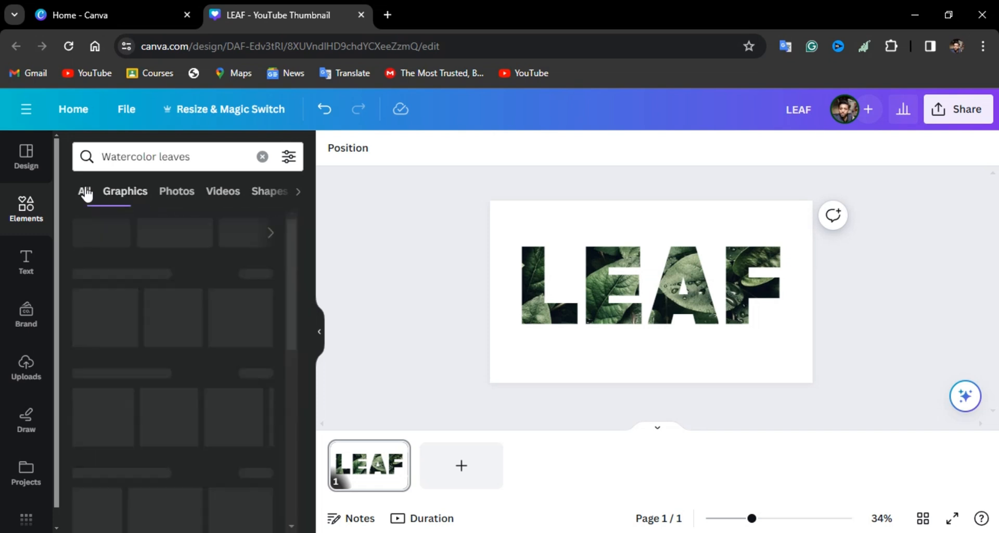
{"action": "left_click", "coordinate": [262, 157]}
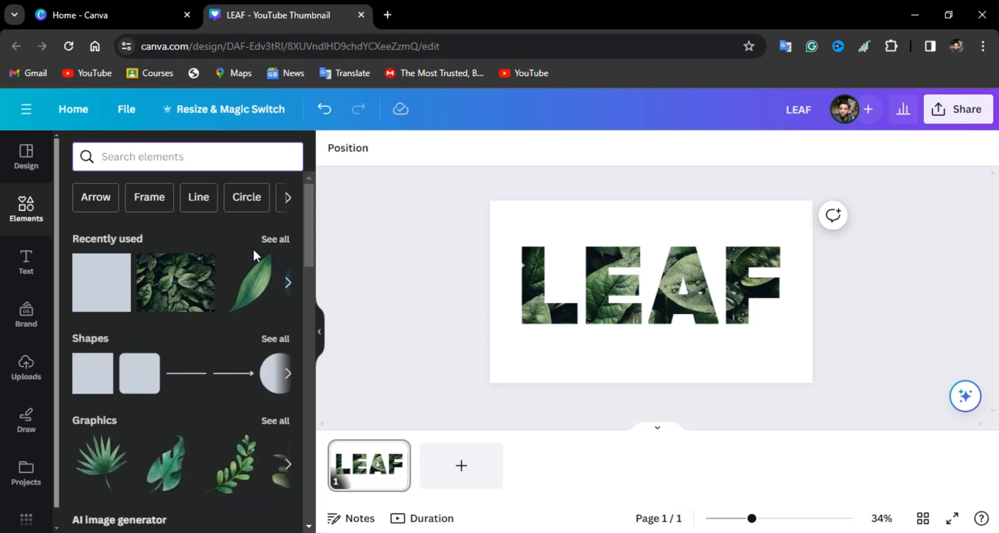
Add the recently used green leaf graphic, crop off its right part, and shrink it over the stem of the L.
{"action": "left_click", "coordinate": [254, 285]}
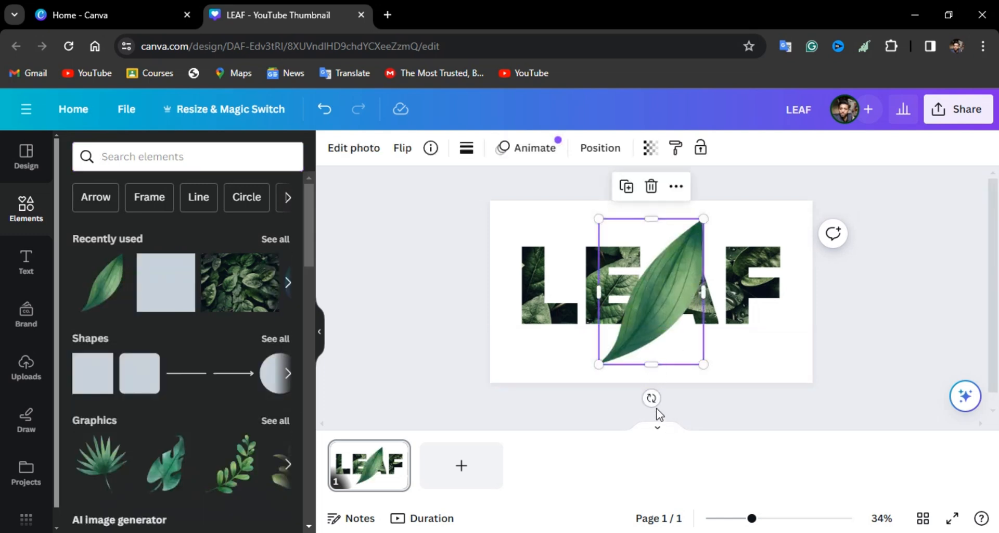
{"action": "left_click_drag", "start_coordinate": [652, 398], "coordinate": [657, 204]}
{"action": "left_click_drag", "start_coordinate": [667, 293], "coordinate": [552, 295]}
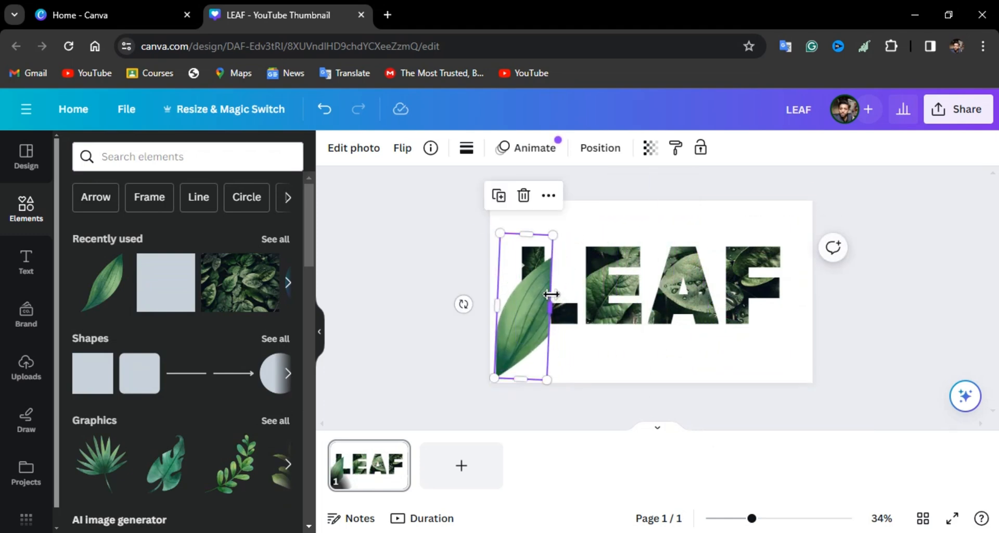
{"action": "left_click_drag", "start_coordinate": [499, 376], "coordinate": [541, 311]}
{"action": "left_click_drag", "start_coordinate": [551, 275], "coordinate": [529, 305]}
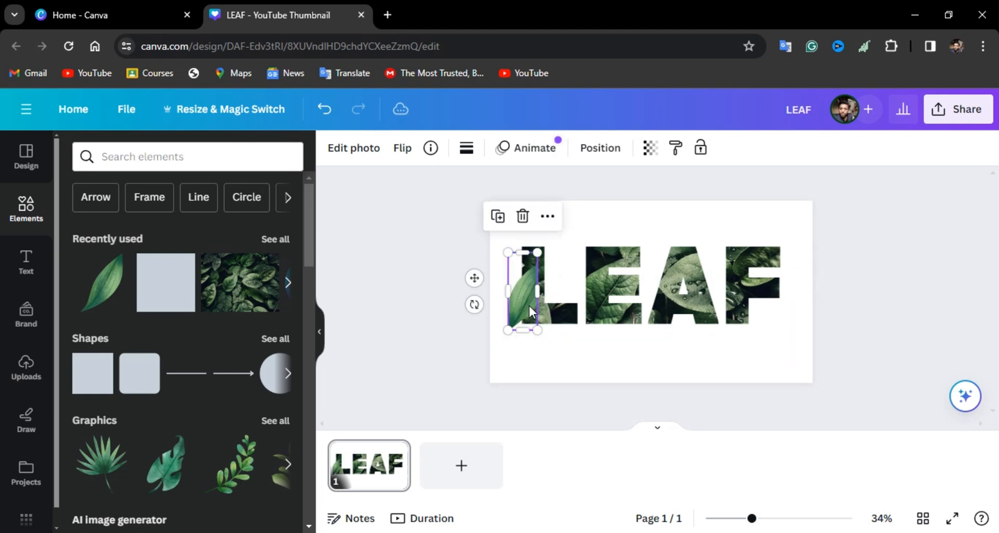
Scale the cropped leaf down slightly and align its cut edge with the right side of the L's stem.
{"action": "scroll", "coordinate": [530, 305], "scroll_direction": "up", "scroll_amount": 3}
{"action": "left_click_drag", "start_coordinate": [472, 292], "coordinate": [486, 293]}
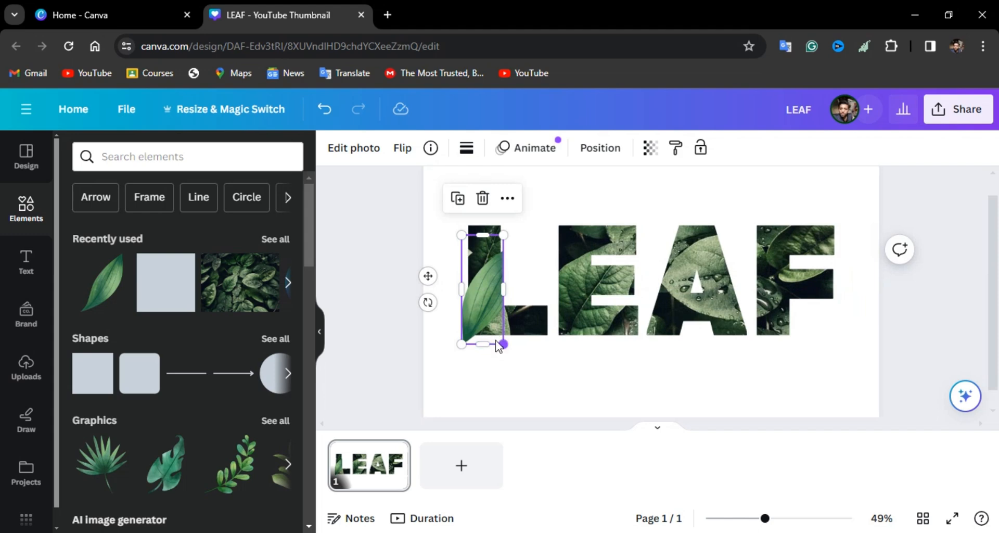
{"action": "left_click_drag", "start_coordinate": [499, 345], "coordinate": [498, 331]}
{"action": "left_click_drag", "start_coordinate": [489, 299], "coordinate": [491, 303]}
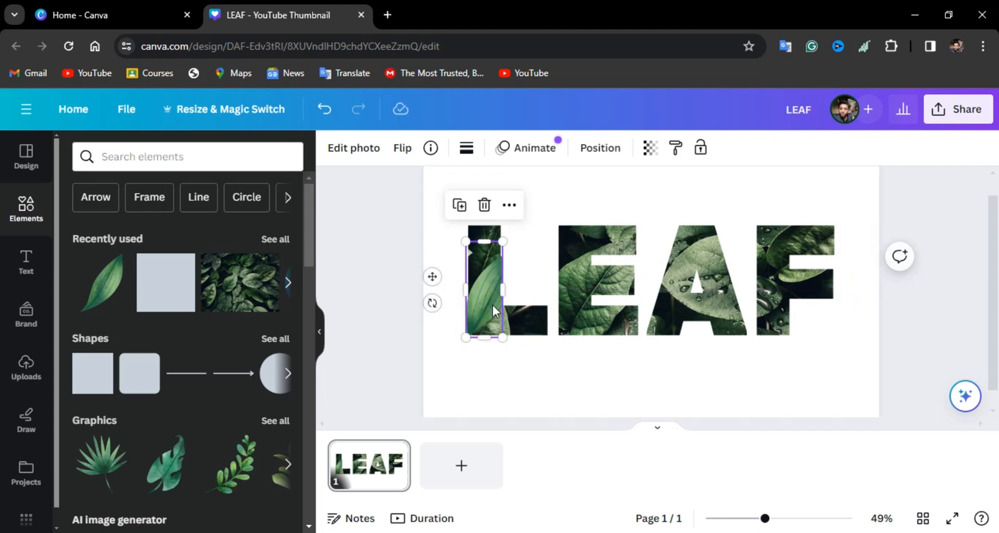
{"action": "scroll", "coordinate": [542, 305], "scroll_direction": "up", "scroll_amount": 3}
{"action": "scroll", "coordinate": [542, 305], "scroll_direction": "up", "scroll_amount": 5}
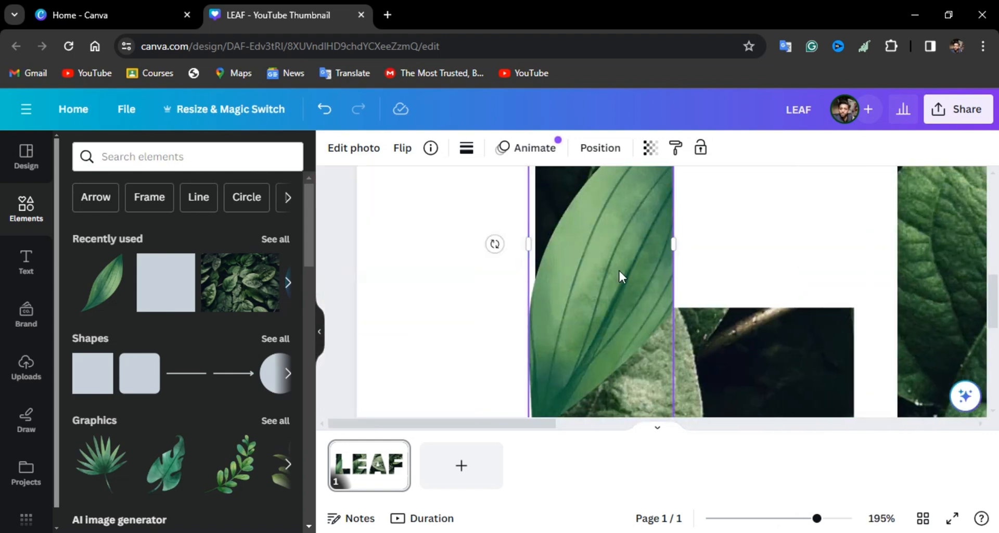
{"action": "scroll", "coordinate": [617, 275], "scroll_direction": "up", "scroll_amount": 3}
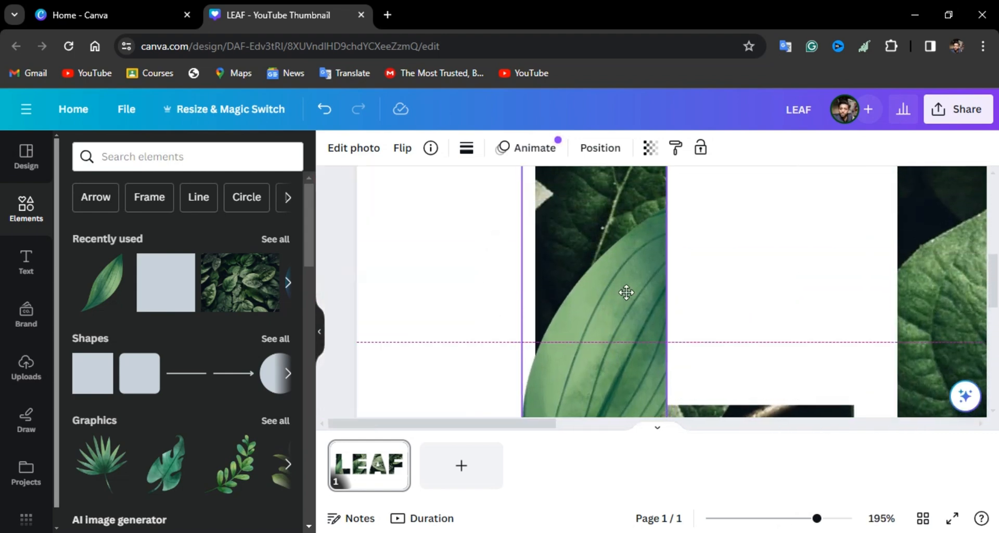
{"action": "scroll", "coordinate": [626, 289], "scroll_direction": "down", "scroll_amount": 7}
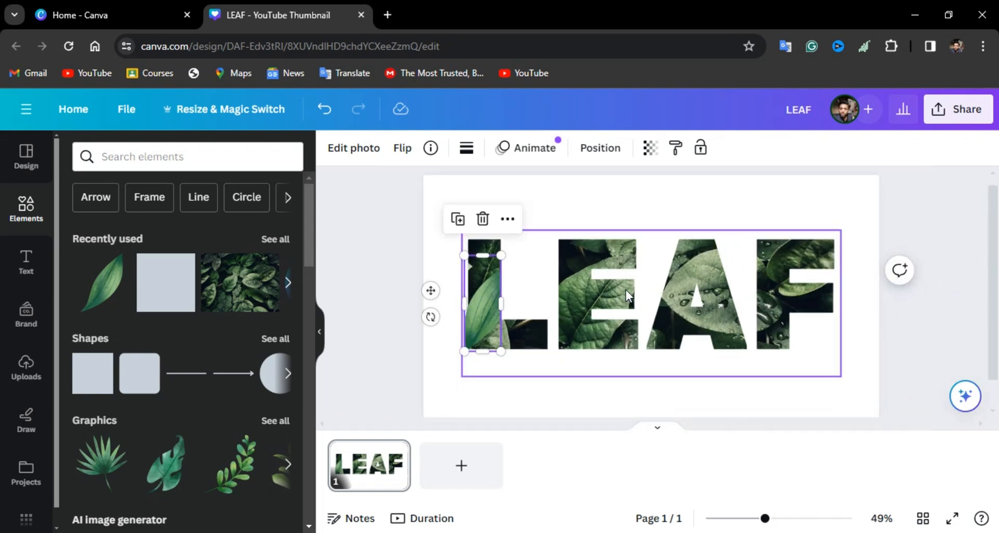
{"action": "left_click", "coordinate": [873, 360]}
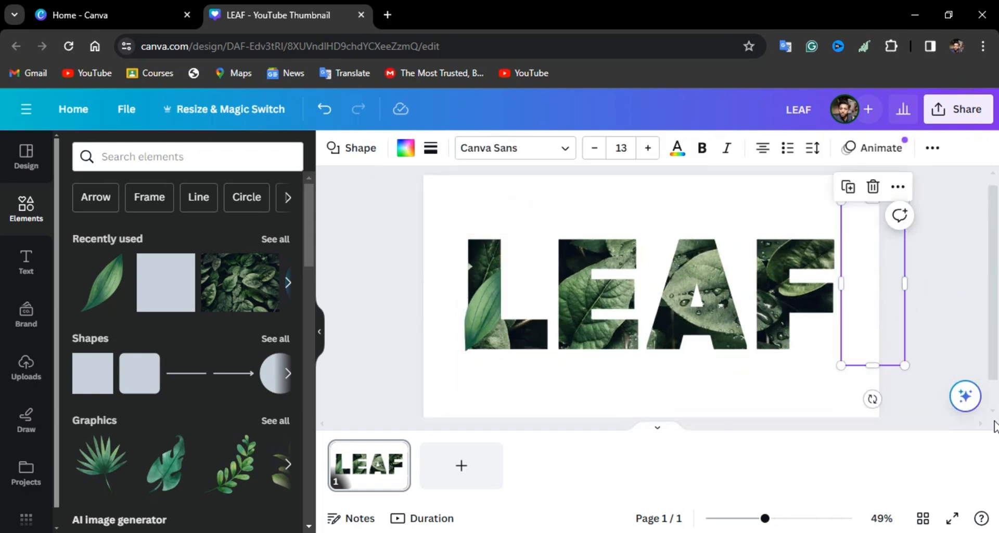
Duplicate the L's cropped leaf beside the E and restore the copy to the full leaf width.
{"action": "left_click", "coordinate": [483, 316]}
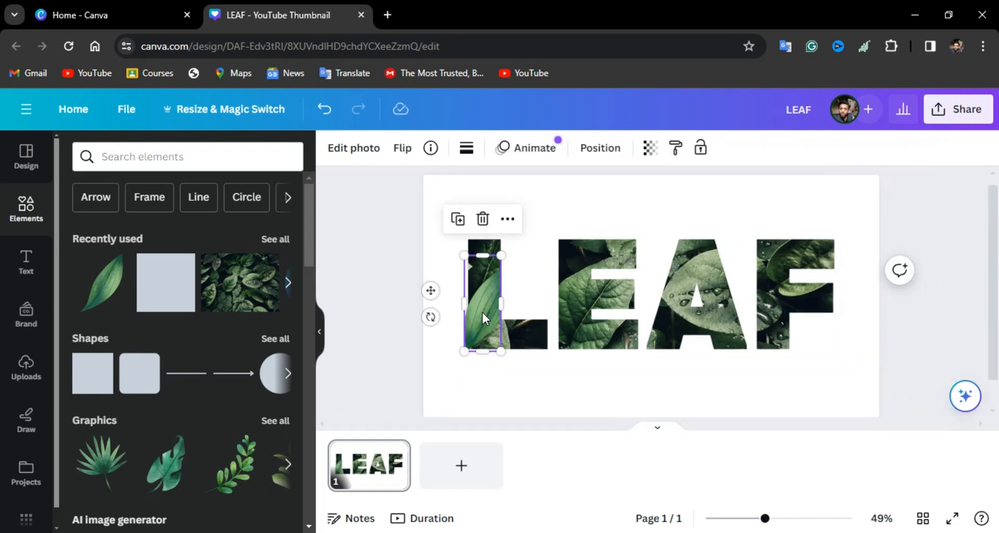
{"action": "left_click_drag", "start_coordinate": [480, 310], "coordinate": [652, 306]}
{"action": "left_click_drag", "start_coordinate": [618, 368], "coordinate": [757, 364]}
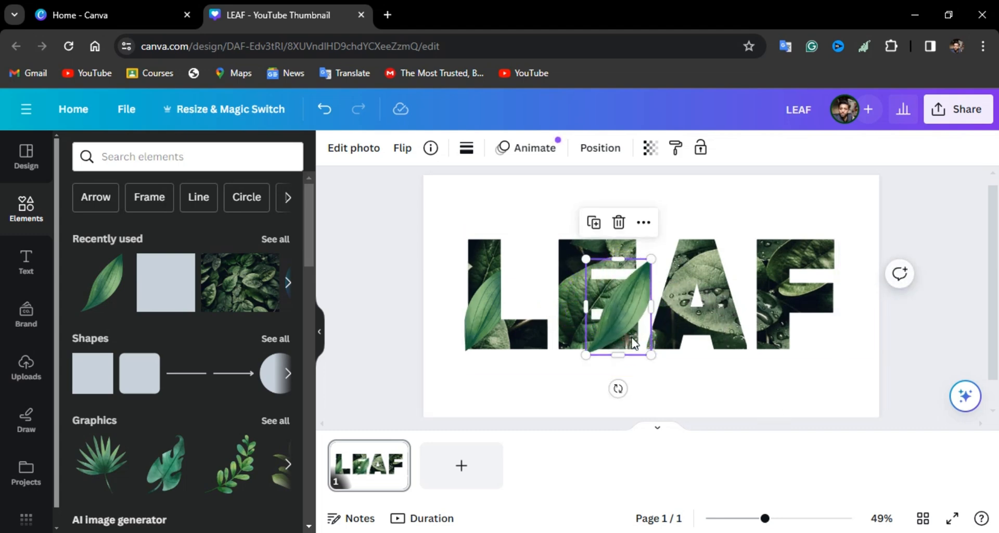
Move the full leaf onto the top of the E and rotate it so its tip points up and to the left.
{"action": "left_click_drag", "start_coordinate": [634, 343], "coordinate": [603, 252]}
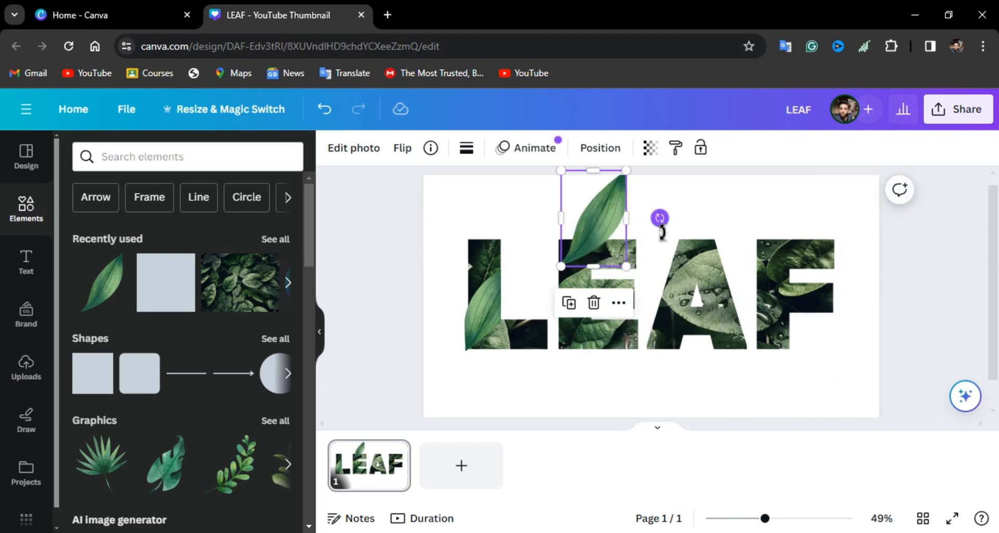
{"action": "left_click_drag", "start_coordinate": [662, 231], "coordinate": [636, 321]}
{"action": "left_click_drag", "start_coordinate": [641, 257], "coordinate": [597, 251]}
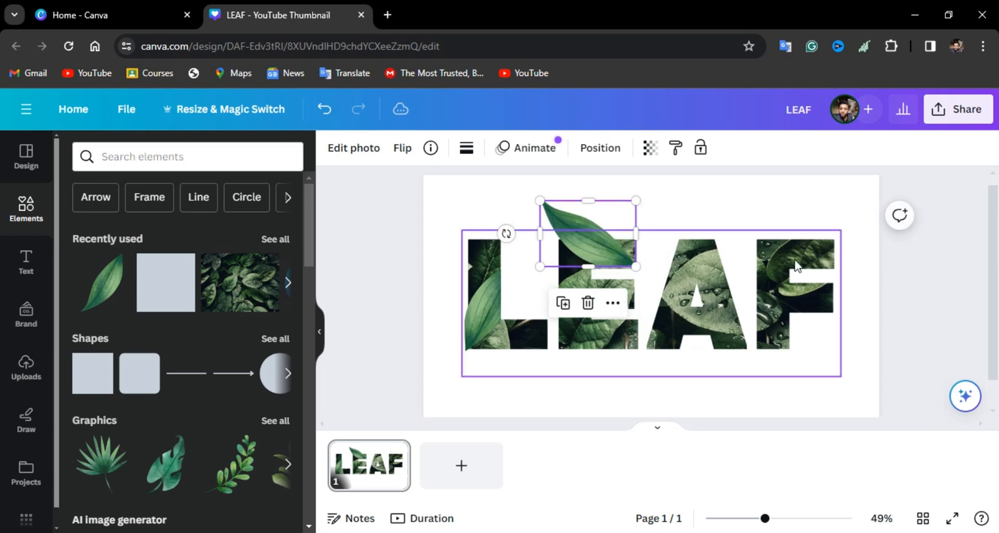
{"action": "left_click", "coordinate": [799, 209]}
{"action": "left_click", "coordinate": [975, 335]}
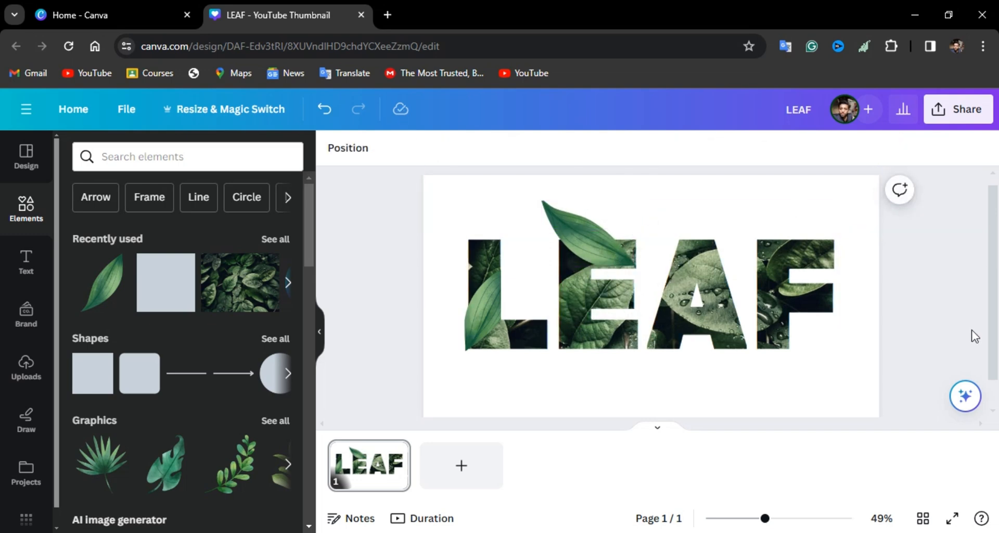
Nudge the leaf on the E slightly upward to line it up with the letter's upper arm.
{"action": "scroll", "coordinate": [975, 336], "scroll_direction": "up", "scroll_amount": 4, "text": "ctrl"}
{"action": "scroll", "coordinate": [971, 333], "scroll_direction": "left", "scroll_amount": 3}
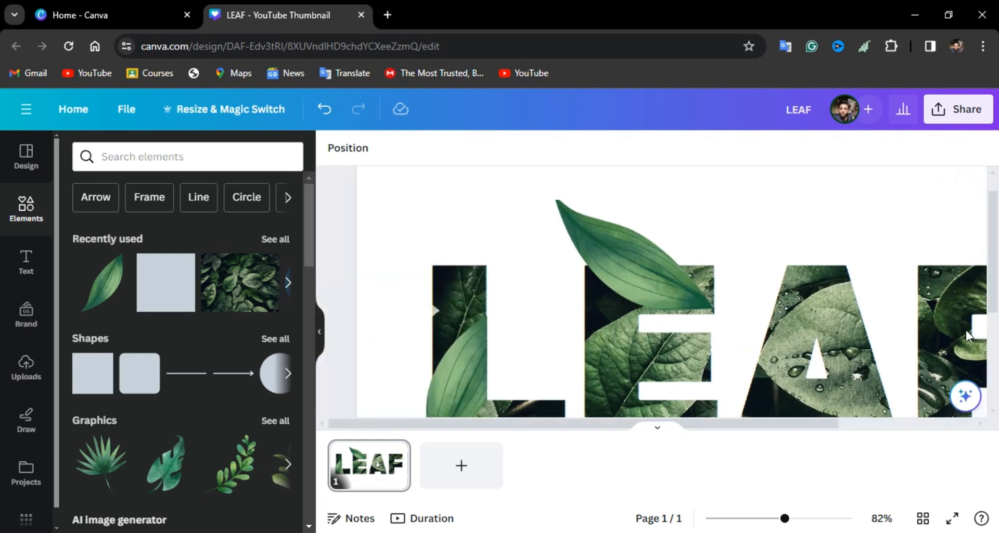
{"action": "left_click", "coordinate": [620, 286]}
{"action": "left_click_drag", "start_coordinate": [620, 286], "coordinate": [621, 282]}
{"action": "scroll", "coordinate": [738, 319], "scroll_direction": "down", "scroll_amount": 5}
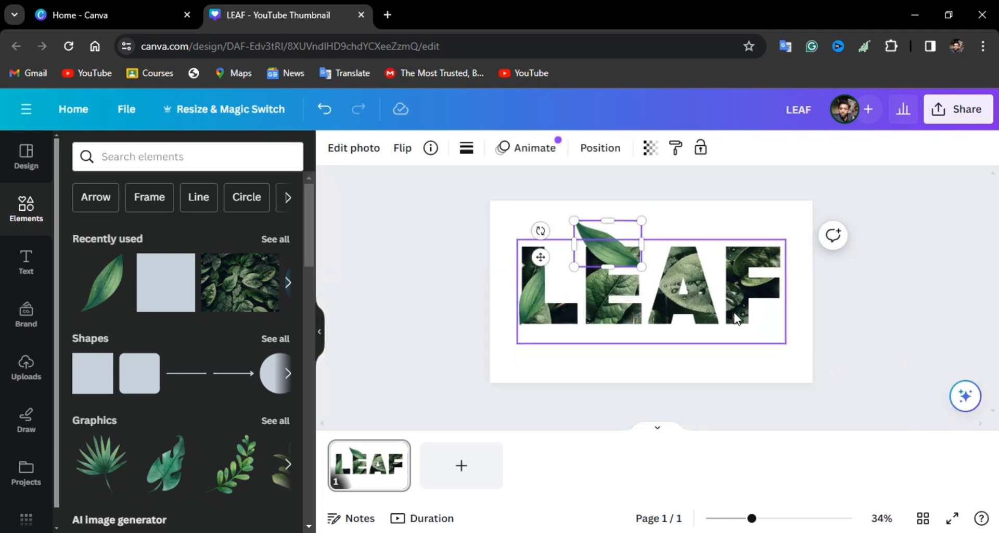
{"action": "left_click", "coordinate": [892, 330]}
Duplicate the E's leaf onto the top of the F and rotate the copy to point up and to the right.
{"action": "left_click", "coordinate": [583, 251]}
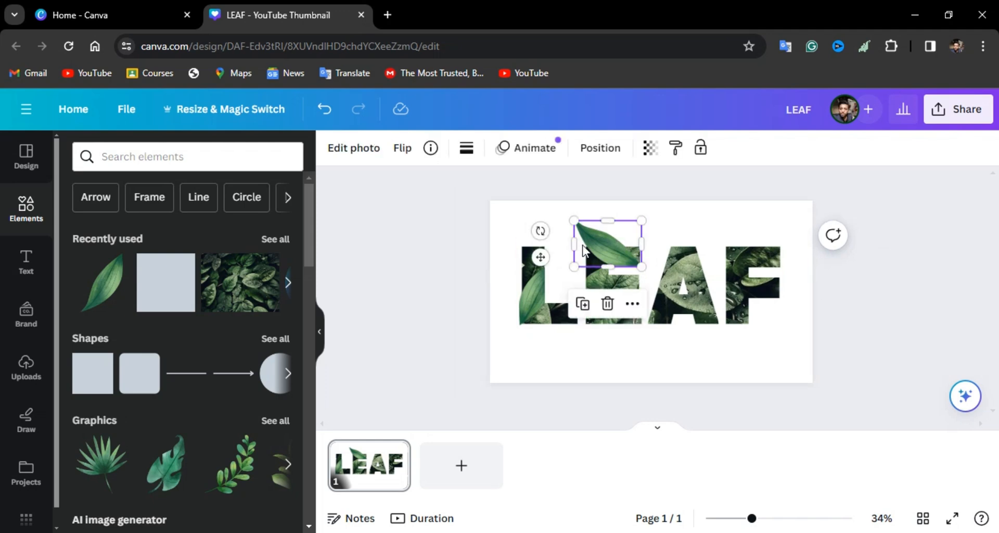
{"action": "left_click", "coordinate": [584, 305]}
{"action": "left_click_drag", "start_coordinate": [610, 251], "coordinate": [744, 250]}
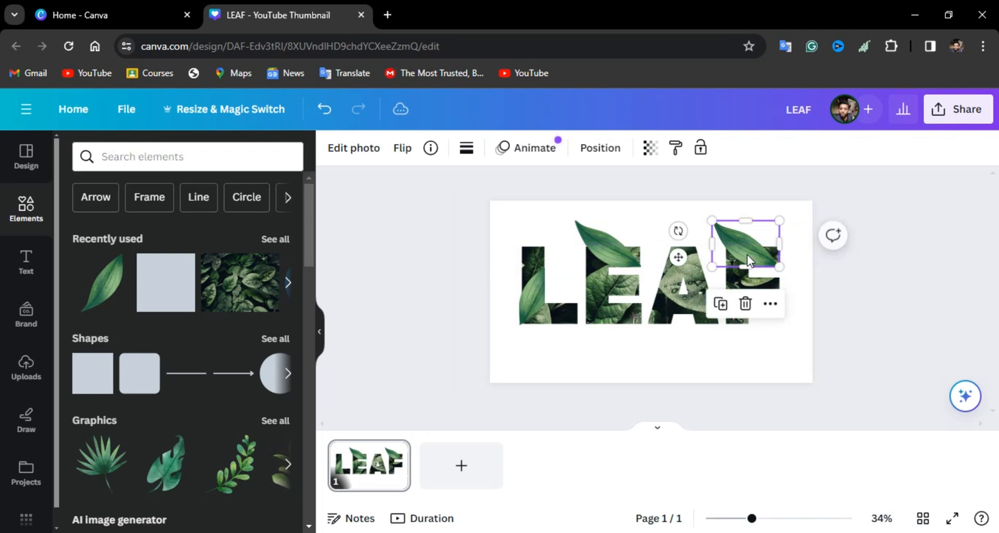
{"action": "left_click_drag", "start_coordinate": [685, 233], "coordinate": [840, 254]}
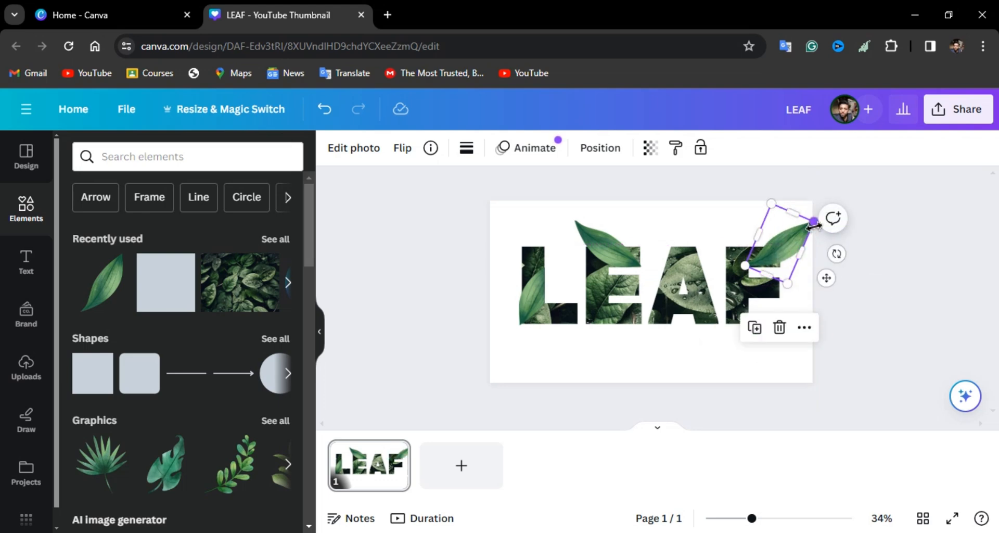
Shrink the leaf on the F and shift it down slightly onto the letter's upper arm.
{"action": "left_click_drag", "start_coordinate": [814, 225], "coordinate": [773, 249]}
{"action": "scroll", "coordinate": [773, 249], "scroll_direction": "up", "scroll_amount": 5}
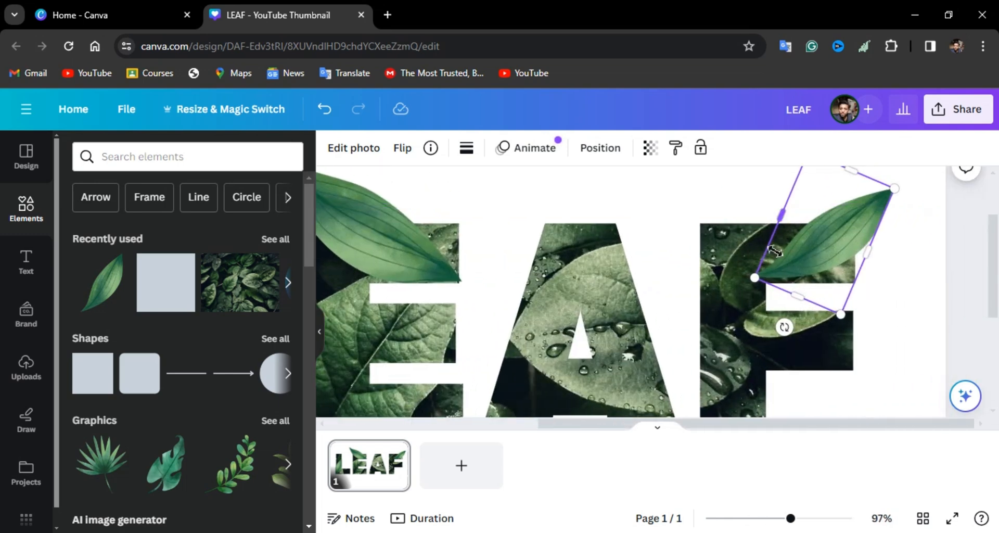
{"action": "left_click_drag", "start_coordinate": [847, 217], "coordinate": [848, 233]}
{"action": "scroll", "coordinate": [859, 210], "scroll_direction": "down", "scroll_amount": 3}
{"action": "scroll", "coordinate": [860, 211], "scroll_direction": "down", "scroll_amount": 4}
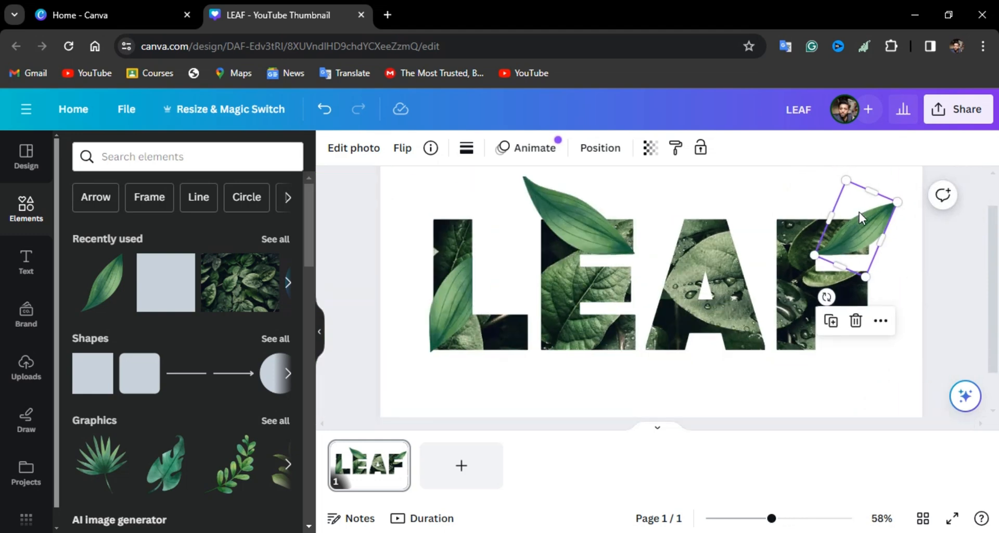
{"action": "left_click", "coordinate": [873, 282]}
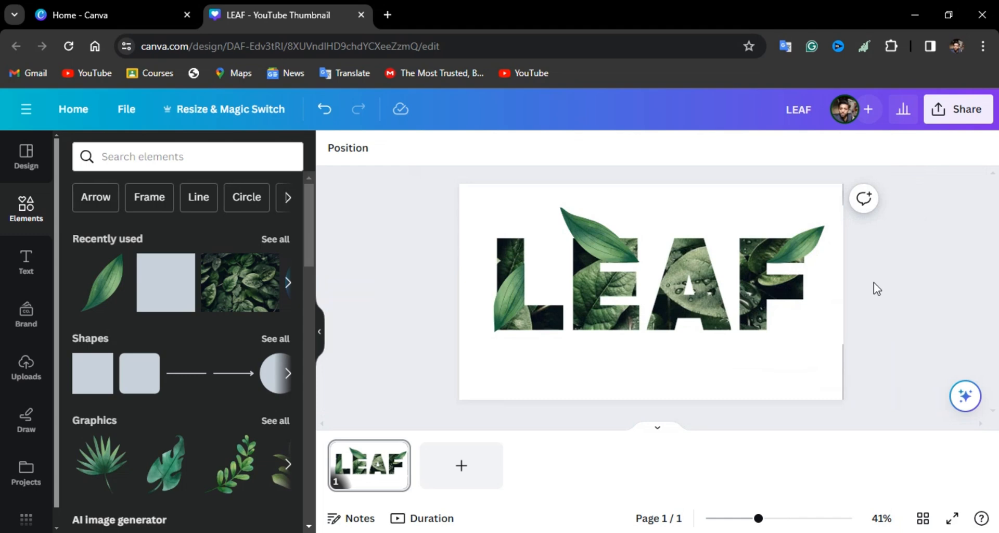
Duplicate the E's leaf, move the copy toward the A and rotate it so its tip points upward.
{"action": "left_click", "coordinate": [596, 239]}
{"action": "left_click", "coordinate": [577, 298]}
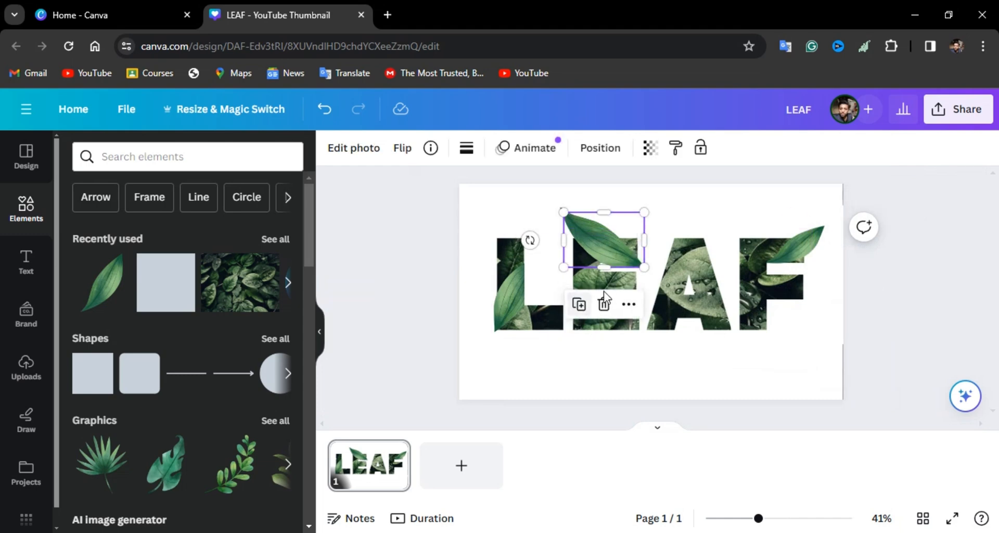
{"action": "left_click_drag", "start_coordinate": [611, 227], "coordinate": [635, 217]}
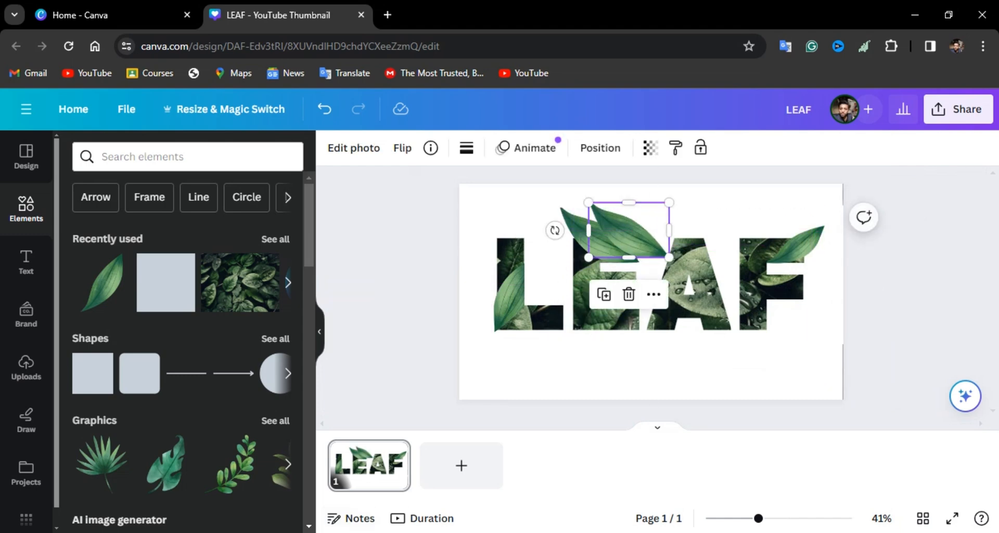
{"action": "left_click_drag", "start_coordinate": [555, 230], "coordinate": [683, 287]}
{"action": "left_click_drag", "start_coordinate": [587, 216], "coordinate": [632, 222]}
Place the copied leaf over the A's peak and tilt its tip slightly to the left.
{"action": "scroll", "coordinate": [632, 221], "scroll_direction": "up", "scroll_amount": 5, "text": "ctrl"}
{"action": "left_click_drag", "start_coordinate": [684, 242], "coordinate": [757, 248]}
{"action": "left_click_drag", "start_coordinate": [803, 280], "coordinate": [831, 286]}
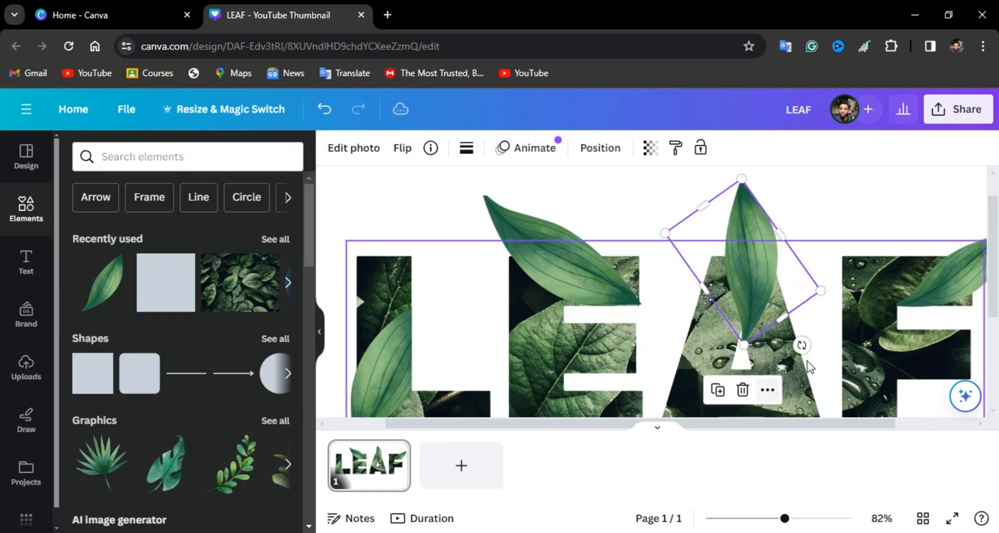
{"action": "left_click_drag", "start_coordinate": [805, 346], "coordinate": [818, 344]}
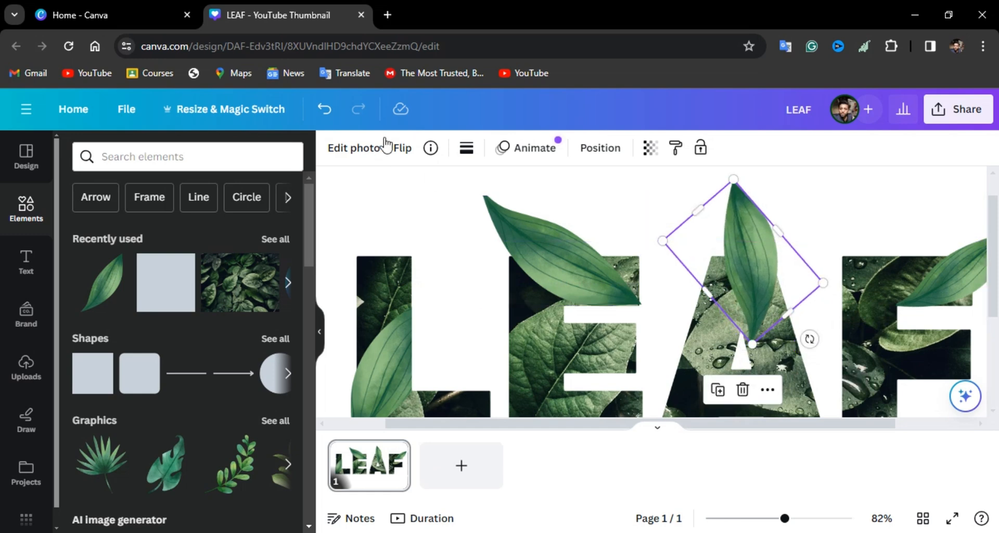
Flip the leaf on the A both horizontally and vertically so its curve bulges to the left.
{"action": "left_click", "coordinate": [399, 148]}
{"action": "left_click", "coordinate": [424, 186]}
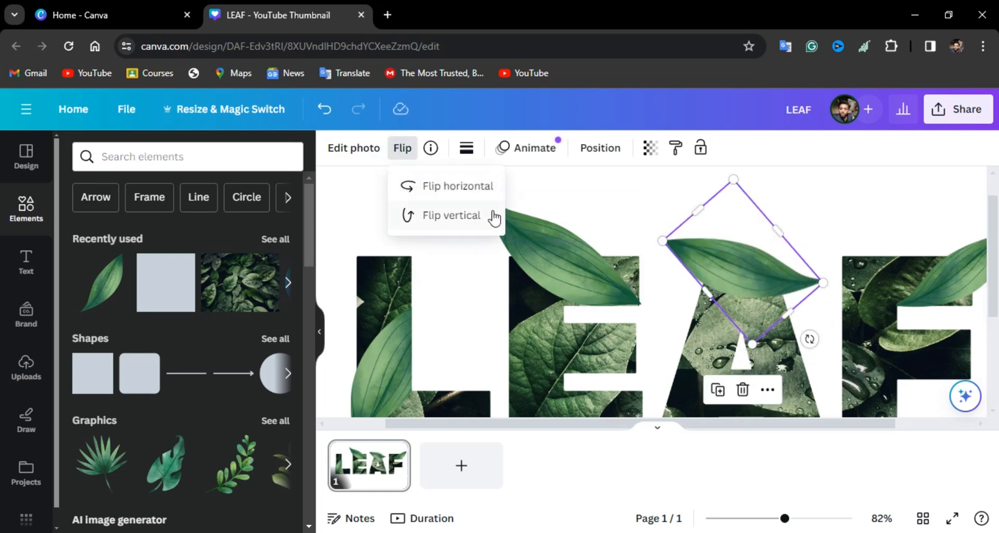
{"action": "left_click", "coordinate": [425, 187]}
{"action": "left_click", "coordinate": [440, 215]}
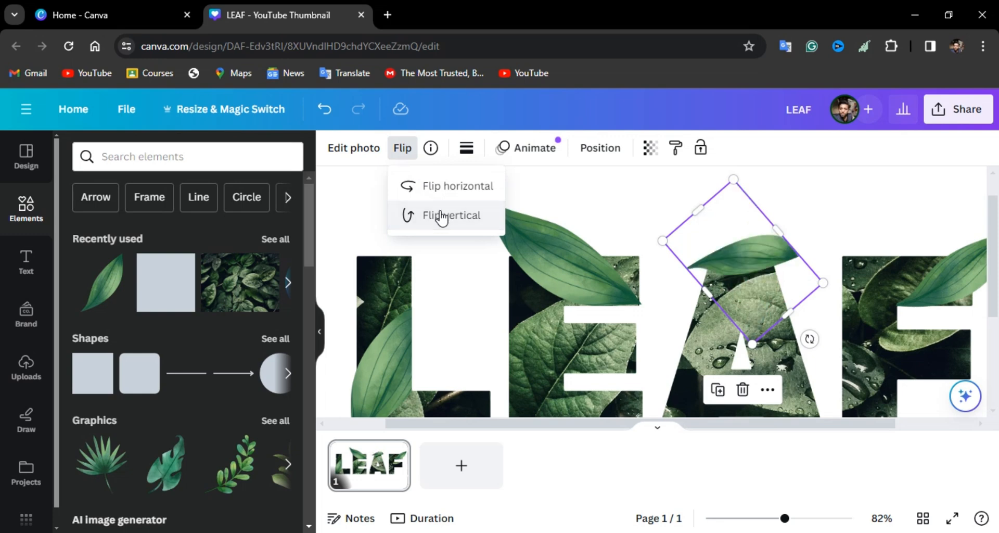
{"action": "left_click", "coordinate": [421, 186]}
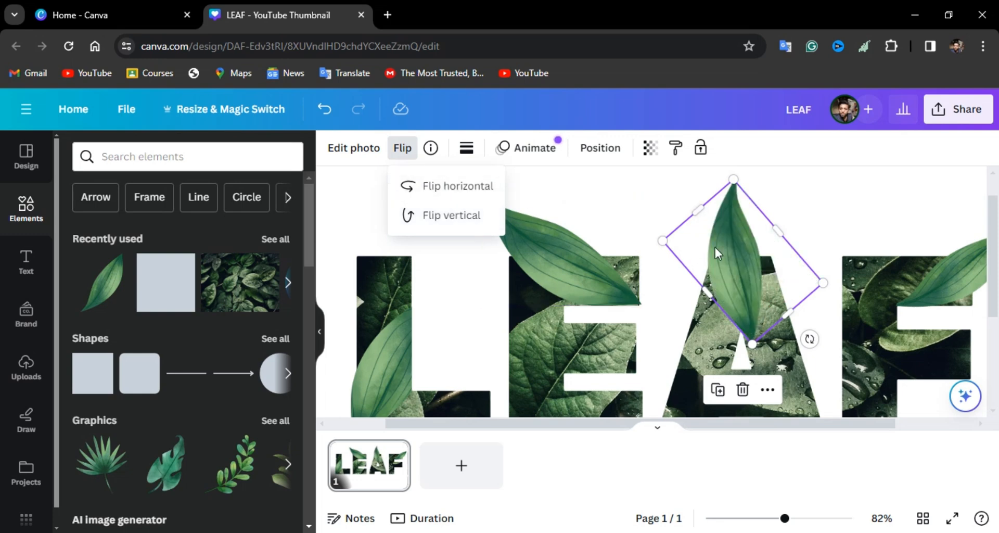
{"action": "left_click", "coordinate": [729, 231]}
{"action": "right_click", "coordinate": [731, 238]}
{"action": "left_click", "coordinate": [721, 223]}
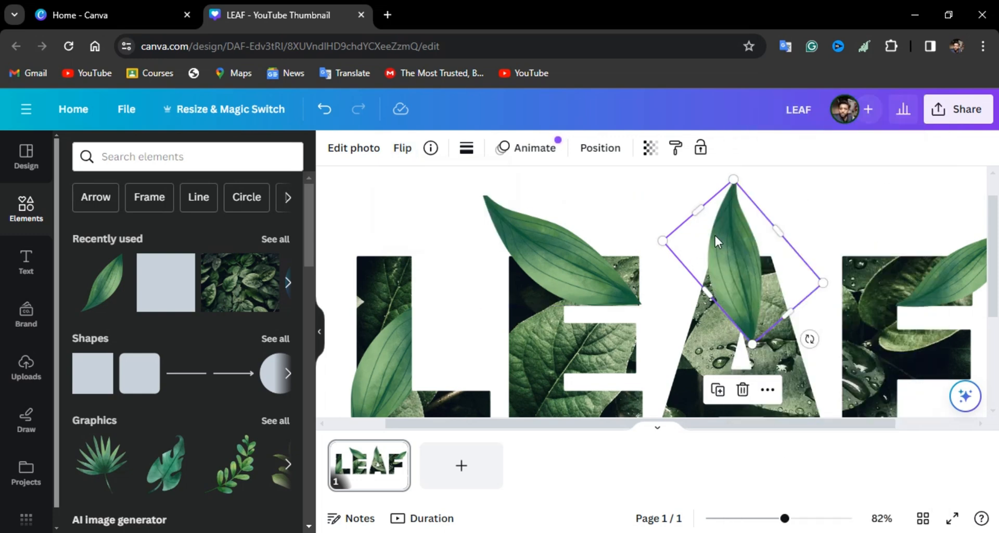
Shift the flipped leaf slightly up and to the right over the A and enlarge it a little.
{"action": "left_click_drag", "start_coordinate": [714, 233], "coordinate": [658, 223]}
{"action": "left_click_drag", "start_coordinate": [752, 261], "coordinate": [759, 265]}
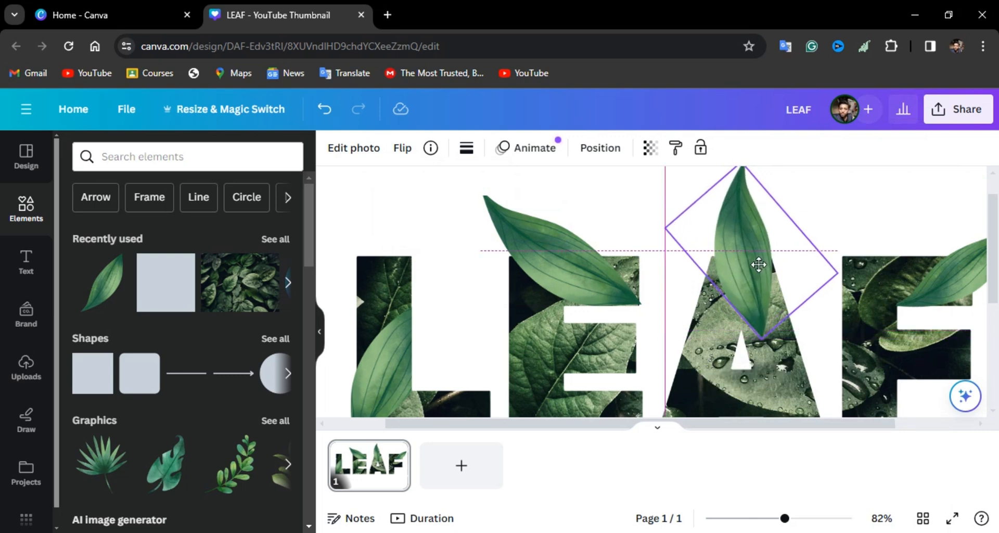
{"action": "left_click_drag", "start_coordinate": [666, 229], "coordinate": [660, 228]}
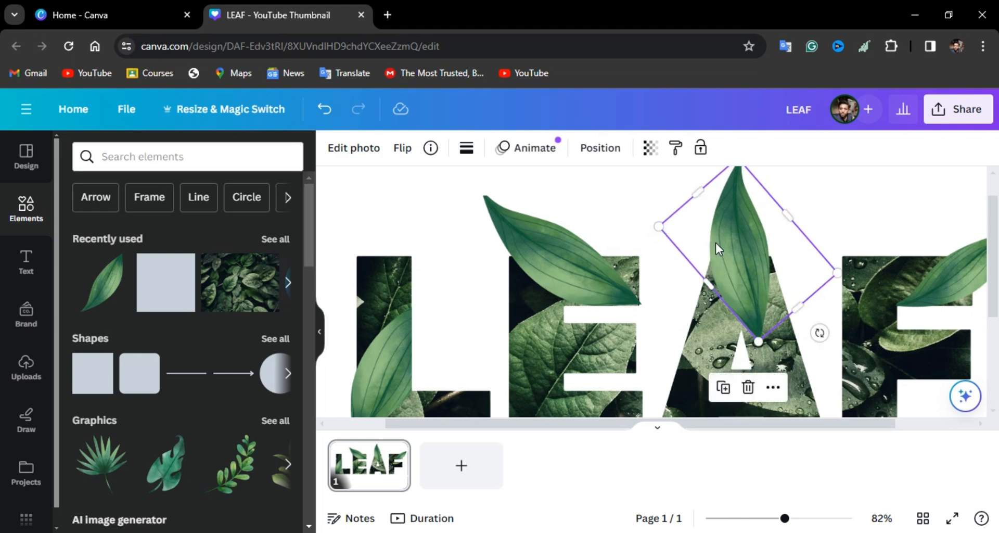
{"action": "left_click_drag", "start_coordinate": [716, 243], "coordinate": [717, 248]}
Nudge the leaf slightly to the right, fine-tune its size over the A's peak and deselect it.
{"action": "scroll", "coordinate": [717, 248], "scroll_direction": "up", "scroll_amount": 5}
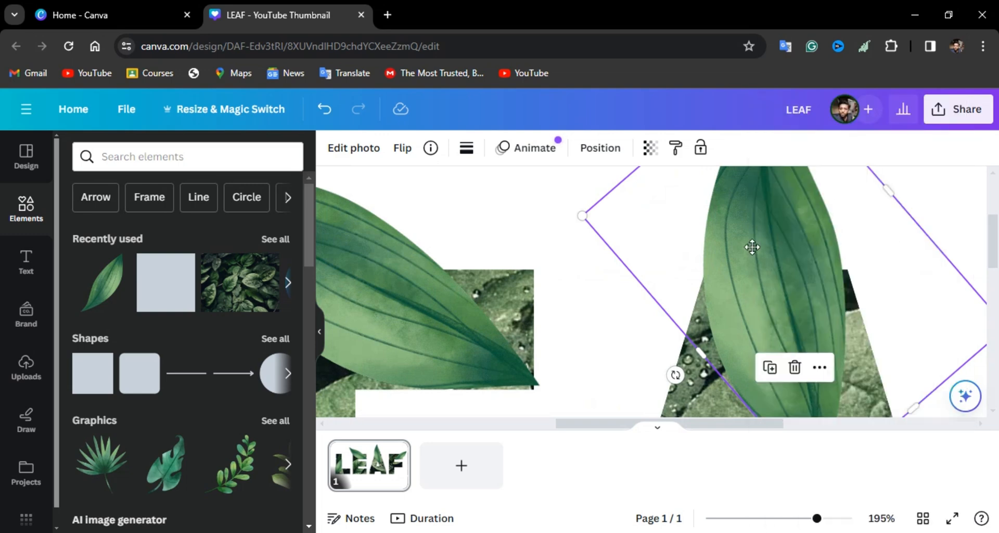
{"action": "left_click_drag", "start_coordinate": [752, 249], "coordinate": [757, 248]}
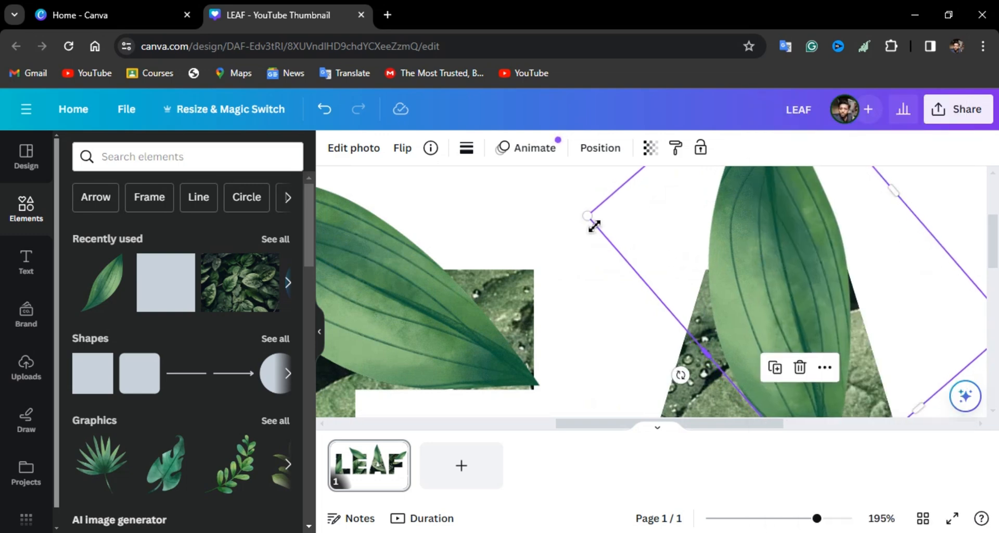
{"action": "left_click_drag", "start_coordinate": [591, 221], "coordinate": [580, 220]}
{"action": "scroll", "coordinate": [585, 223], "scroll_direction": "right", "scroll_amount": 10}
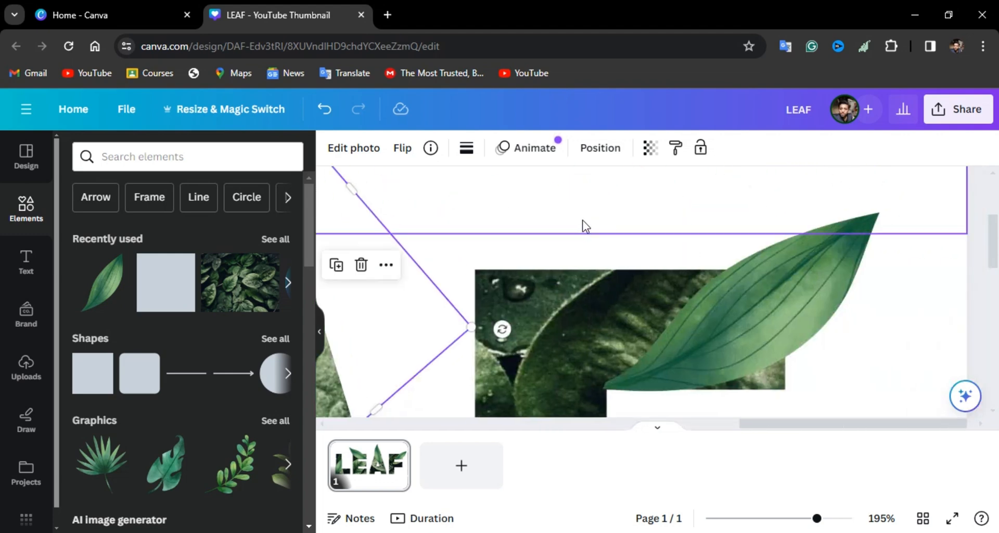
{"action": "scroll", "coordinate": [594, 225], "scroll_direction": "left", "scroll_amount": 3}
{"action": "scroll", "coordinate": [667, 330], "scroll_direction": "down", "scroll_amount": 10}
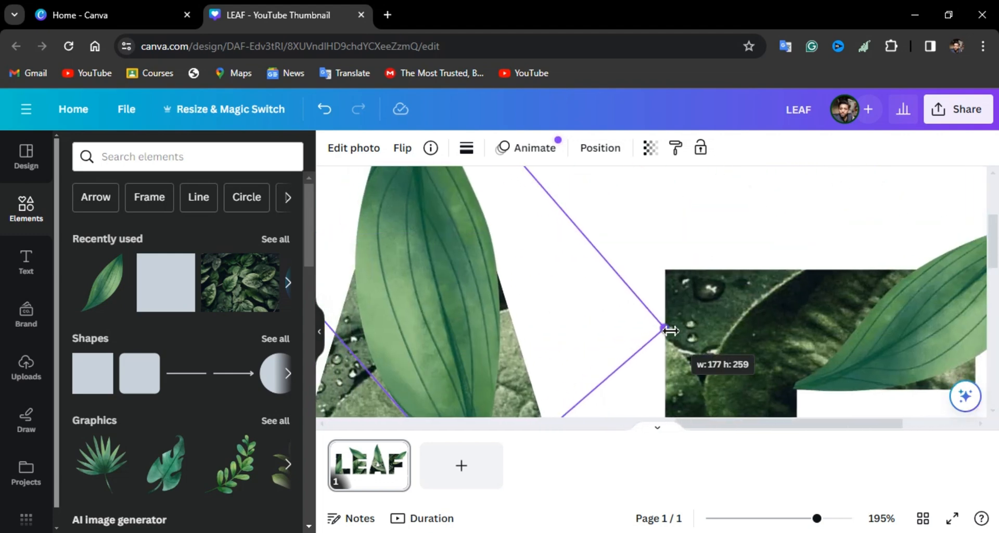
{"action": "scroll", "coordinate": [669, 329], "scroll_direction": "down", "scroll_amount": 3}
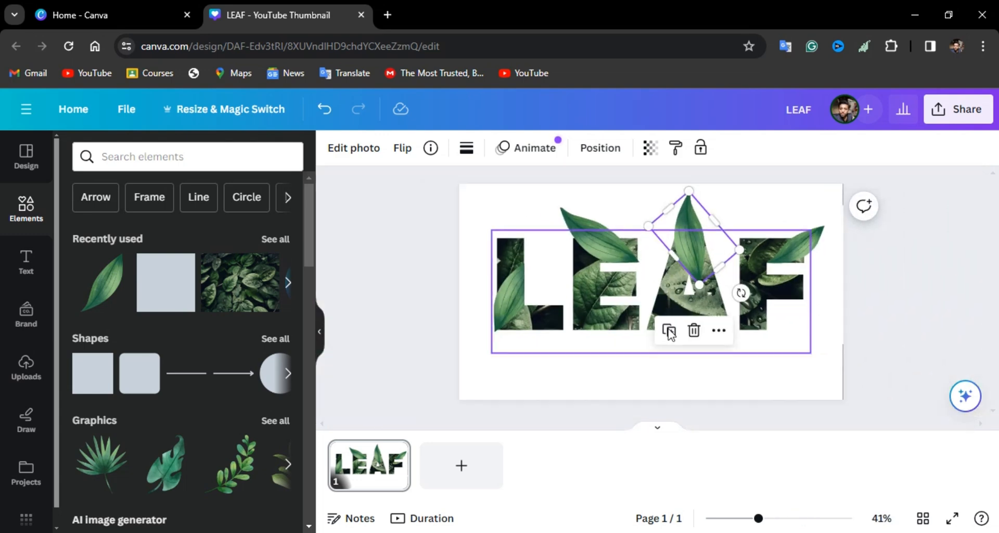
{"action": "left_click", "coordinate": [879, 353]}
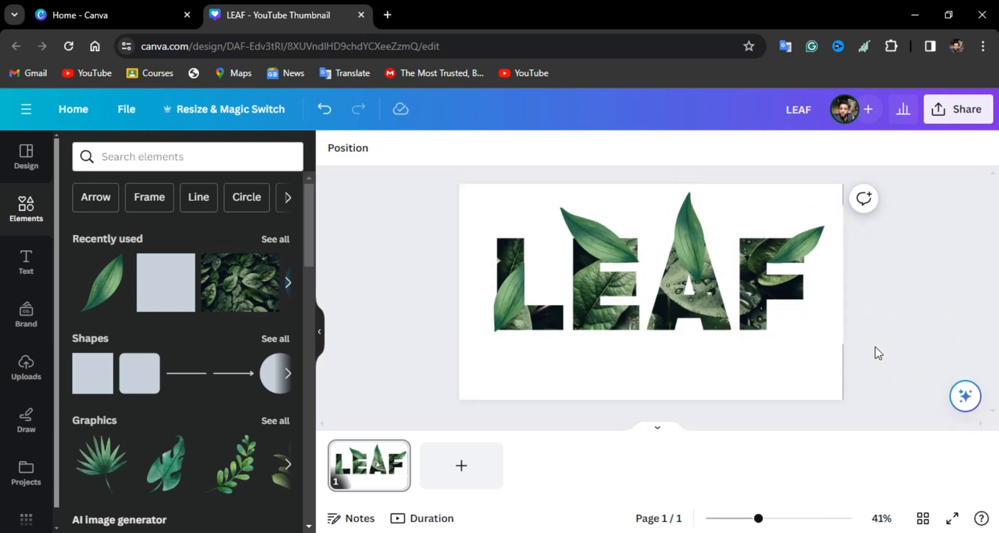